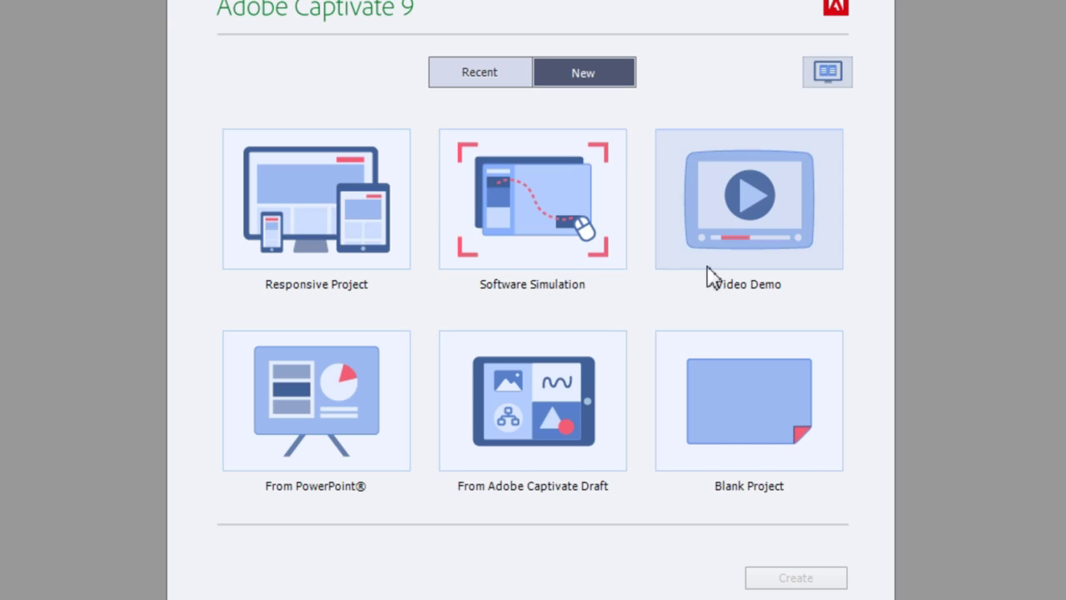
Create a new responsive project and add Custom Tablet (896) and Custom Mobile (567) breakpoints
double_click(337, 244)
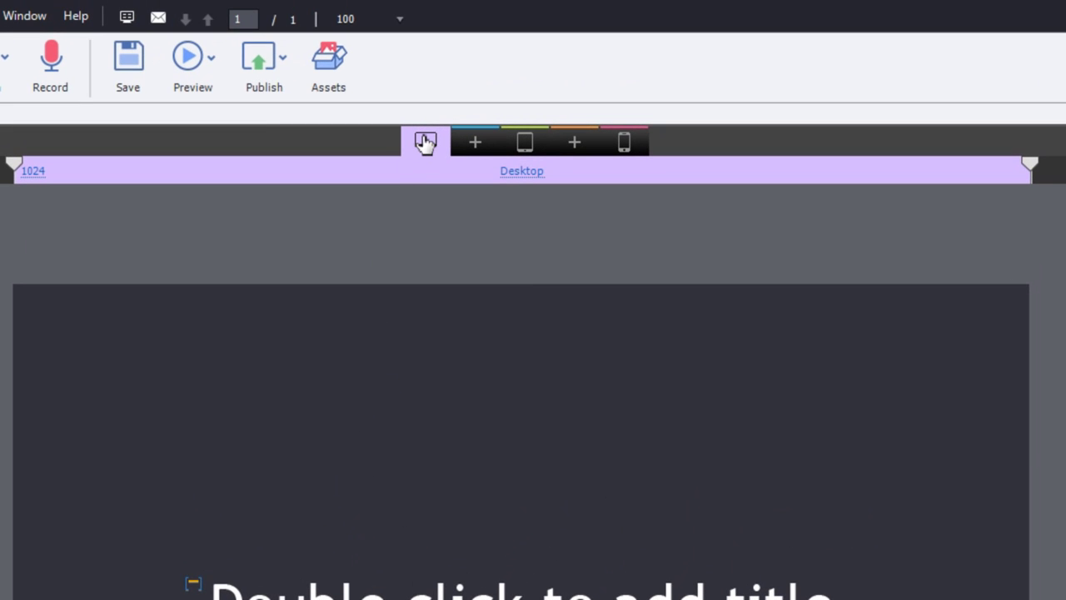
left_click(525, 149)
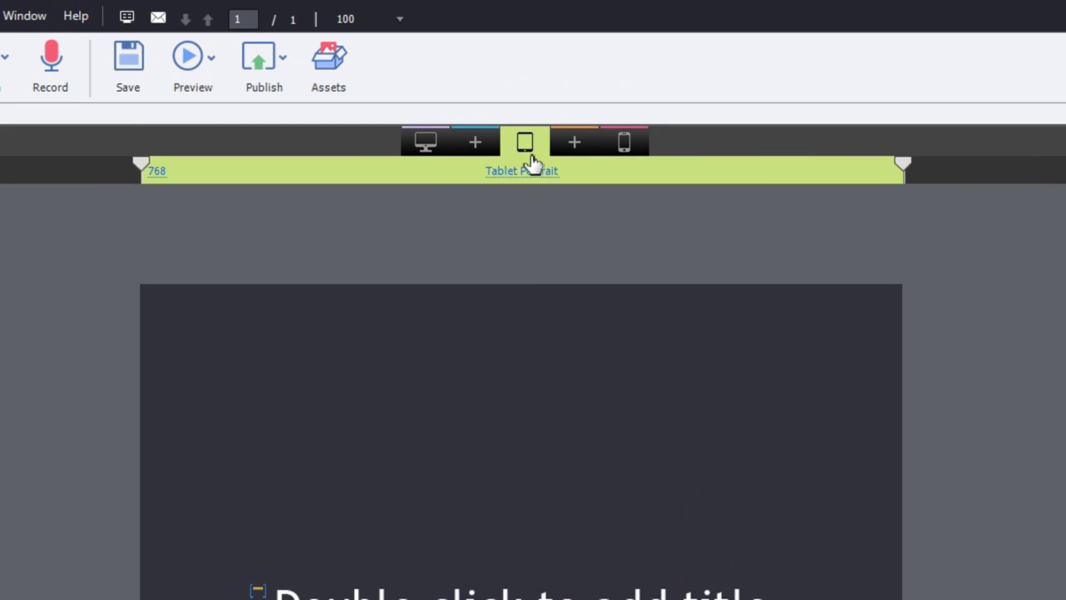
left_click(626, 146)
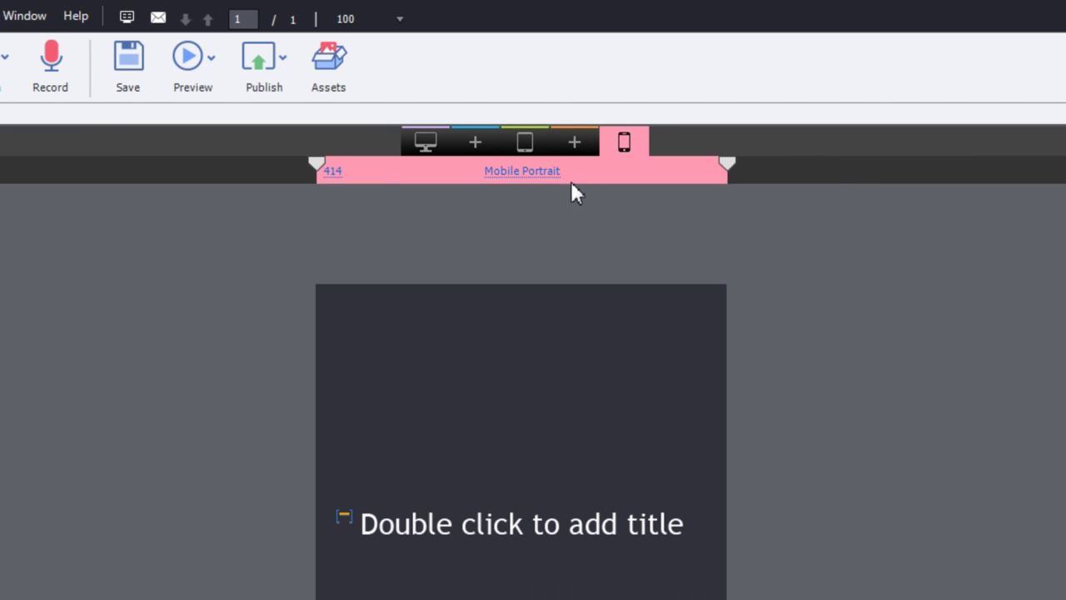
left_click(479, 143)
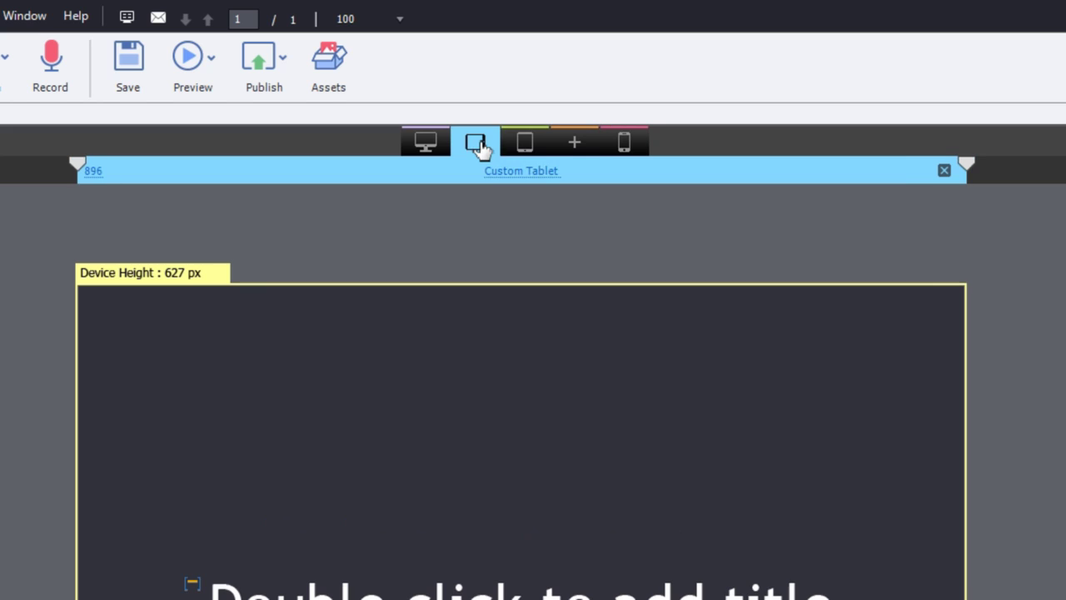
left_click(576, 144)
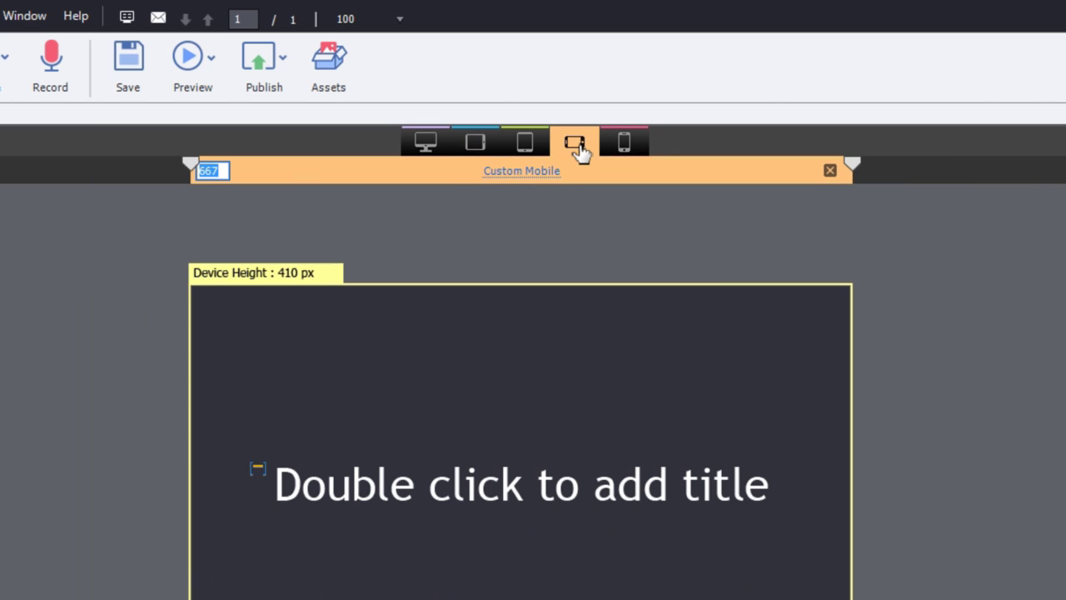
Return to the Desktop breakpoint and set its width back to 1024 px
left_click(425, 142)
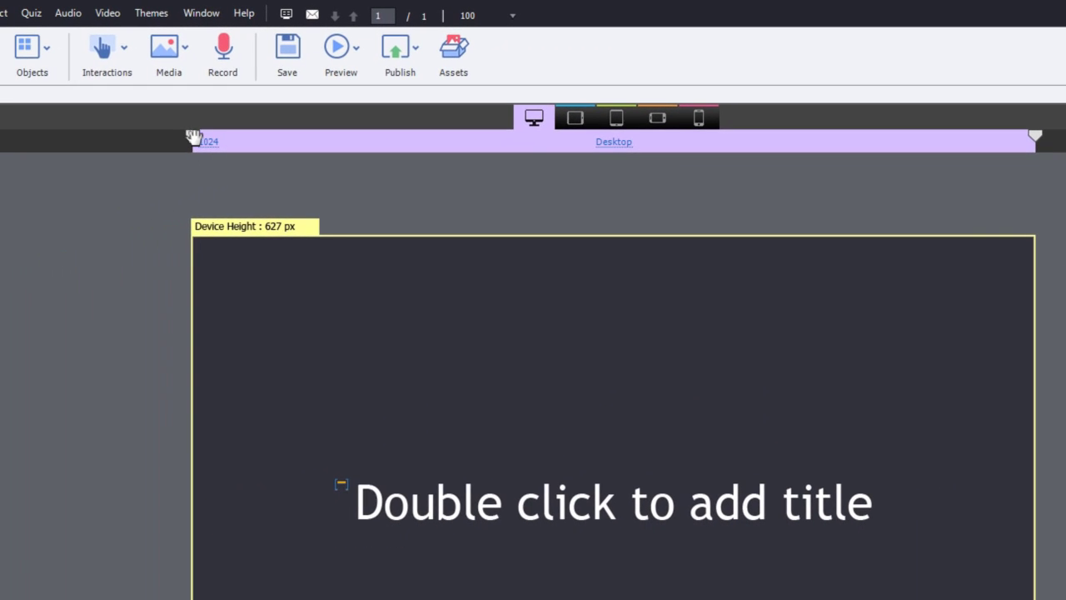
left_click_drag(193, 137, 87, 138)
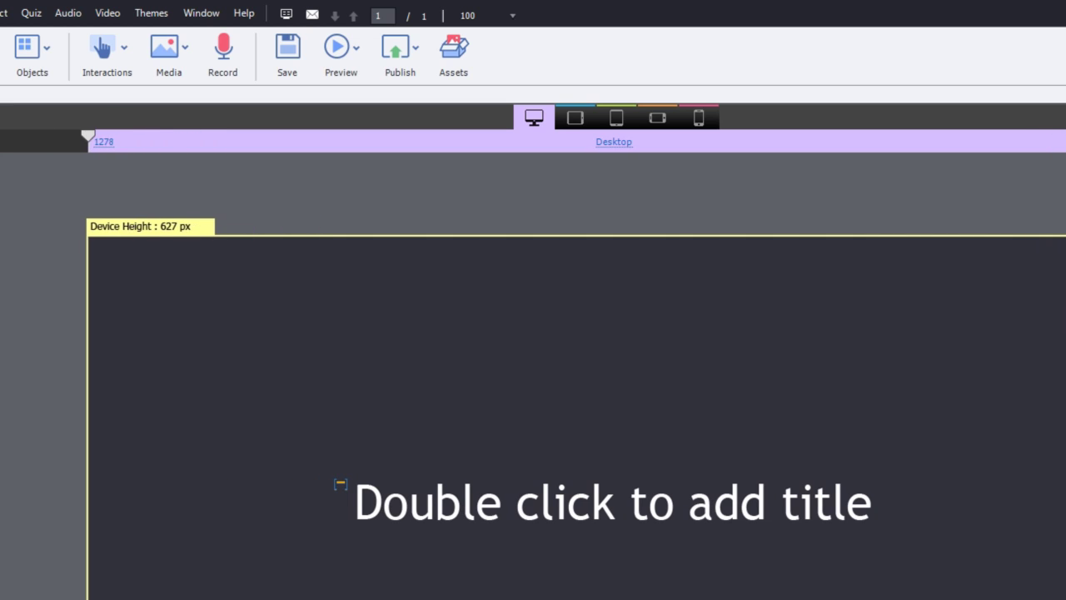
left_click(205, 140)
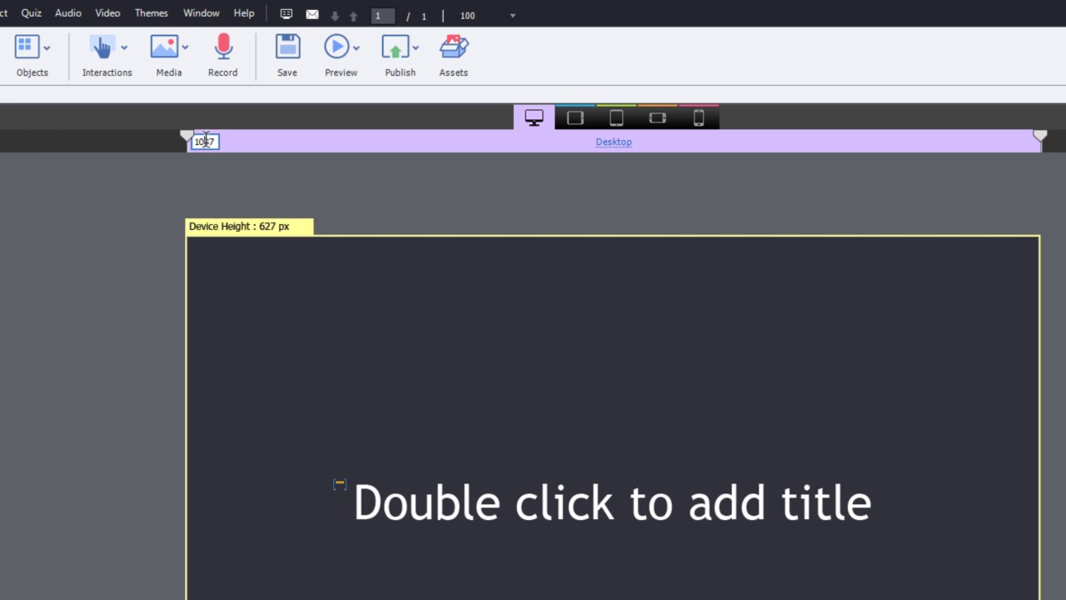
double_click(205, 140)
type("1024")
key("Return")
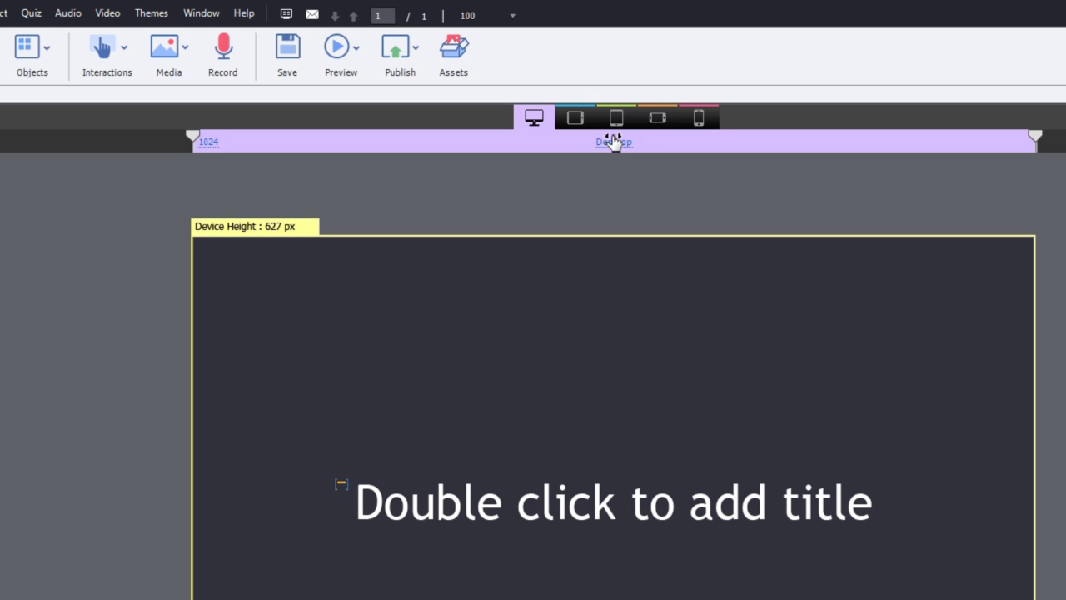
double_click(622, 143)
Restore the Desktop device height to 627 px in the slide Properties
left_click(462, 157)
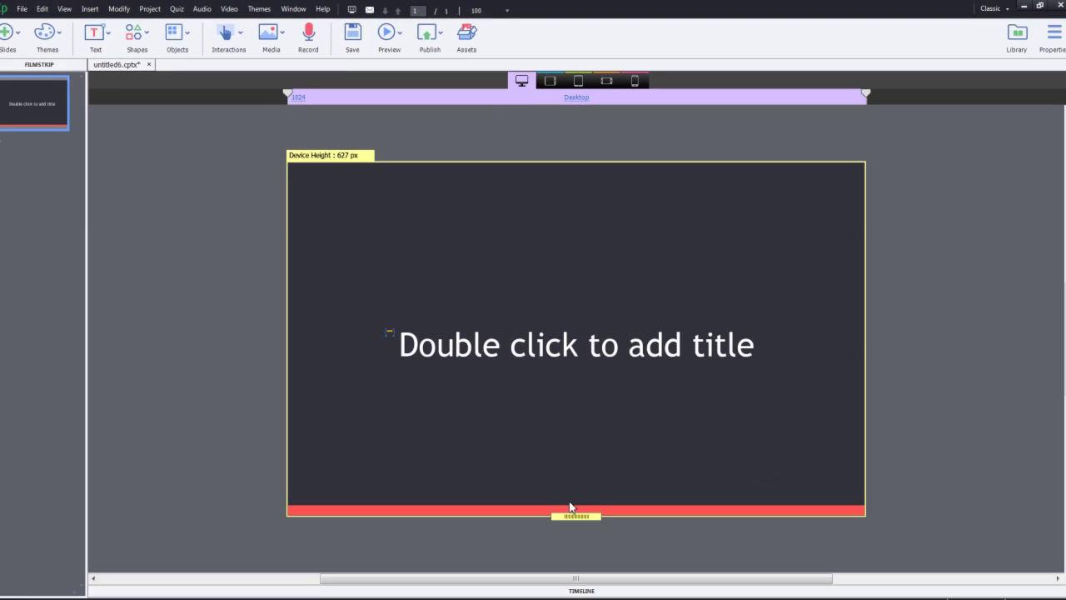
mouse_move(575, 516)
left_mouse_down()
mouse_move(576, 501)
mouse_move(582, 518)
left_mouse_up()
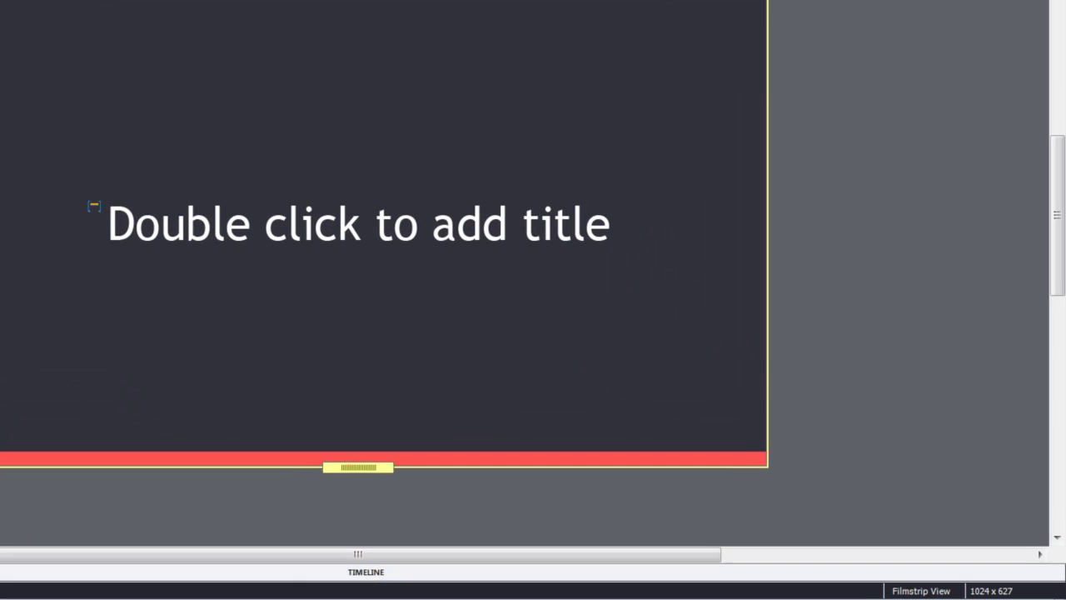
left_click(1044, 37)
left_click(908, 131)
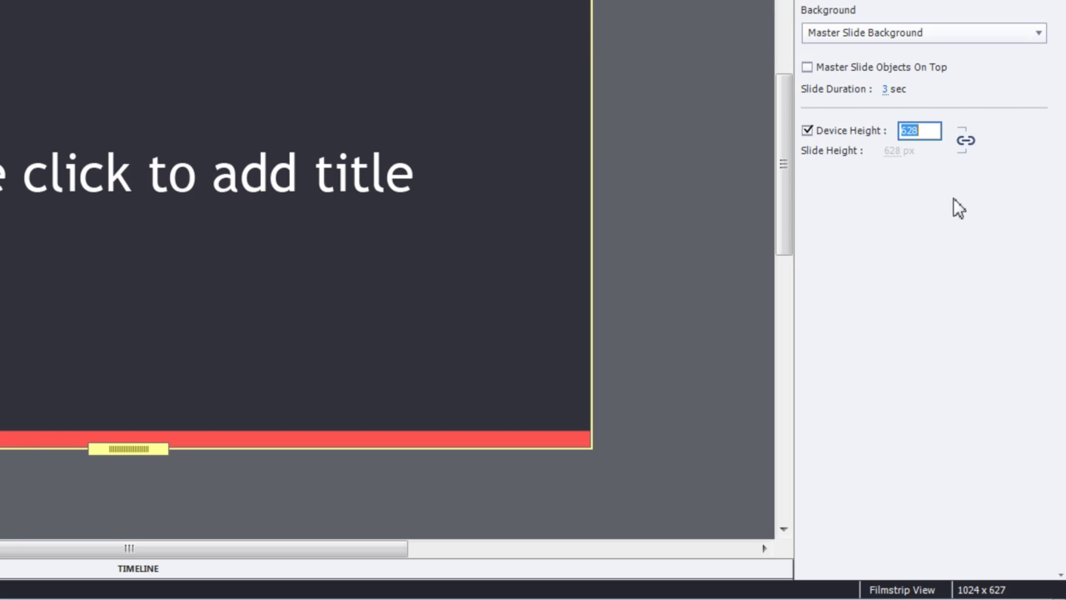
type("627")
key("Return")
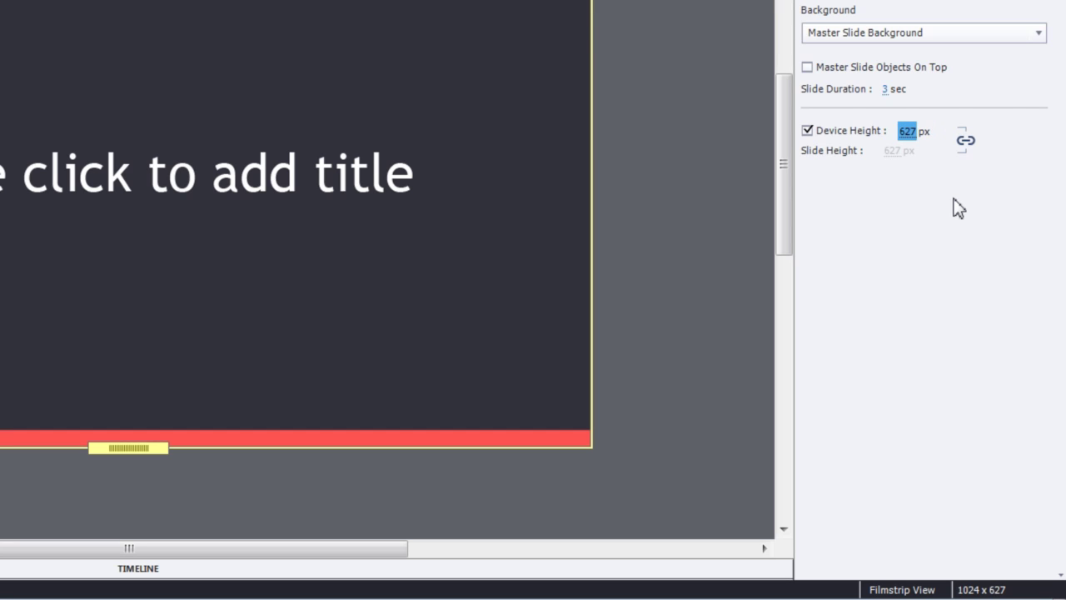
Unlink slide height from device height and set the slide height to 710 px
left_click(966, 142)
left_click(892, 150)
type("710")
key("Return")
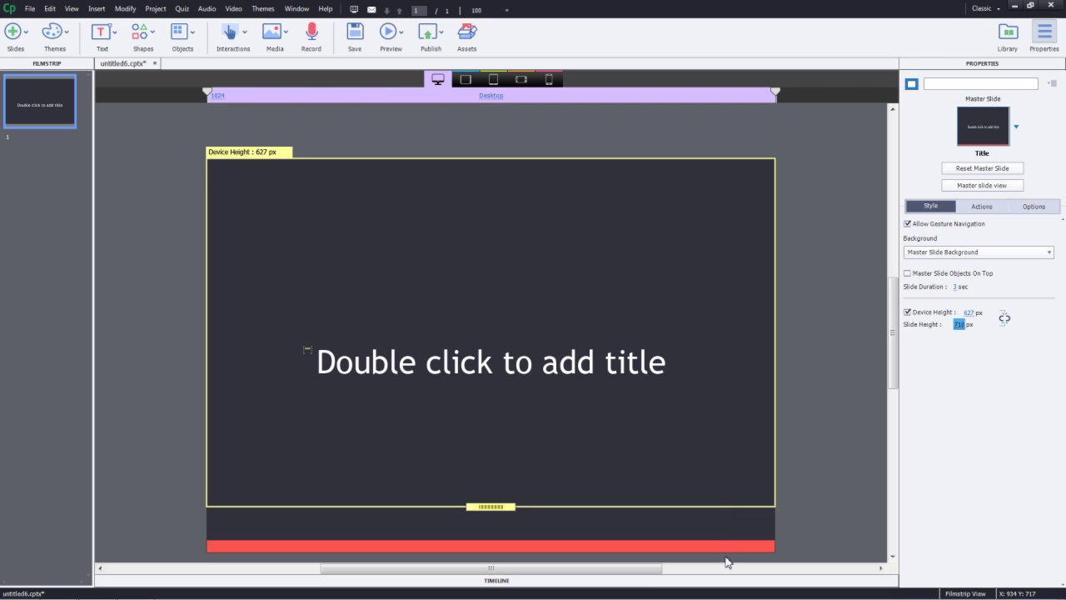
Insert a new slide from the Objectives master layout via the filmstrip's Slides menu
right_click(32, 119)
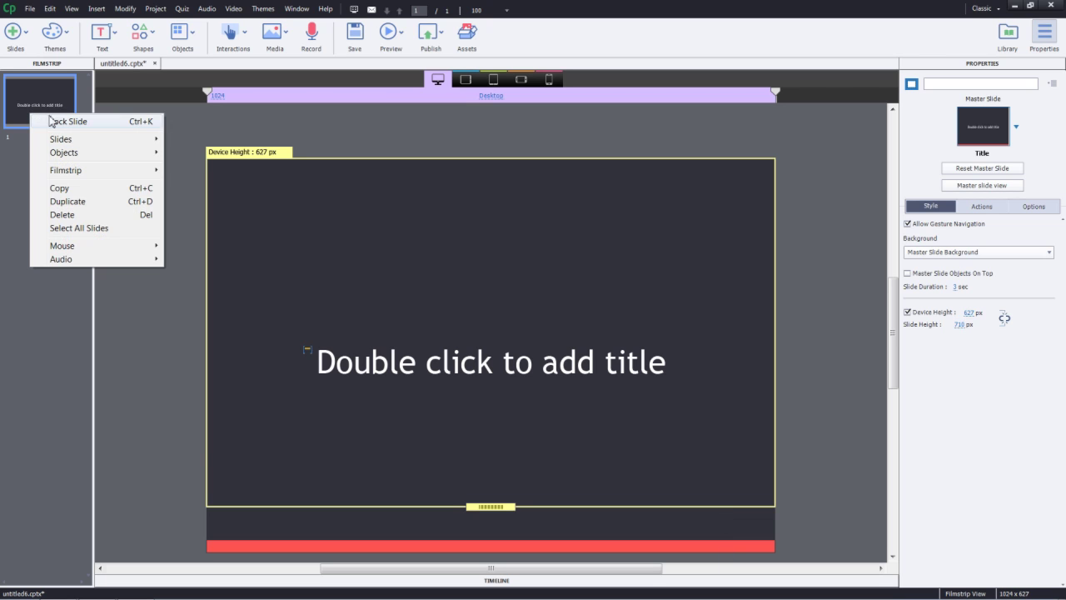
mouse_move(63, 143)
mouse_move(250, 140)
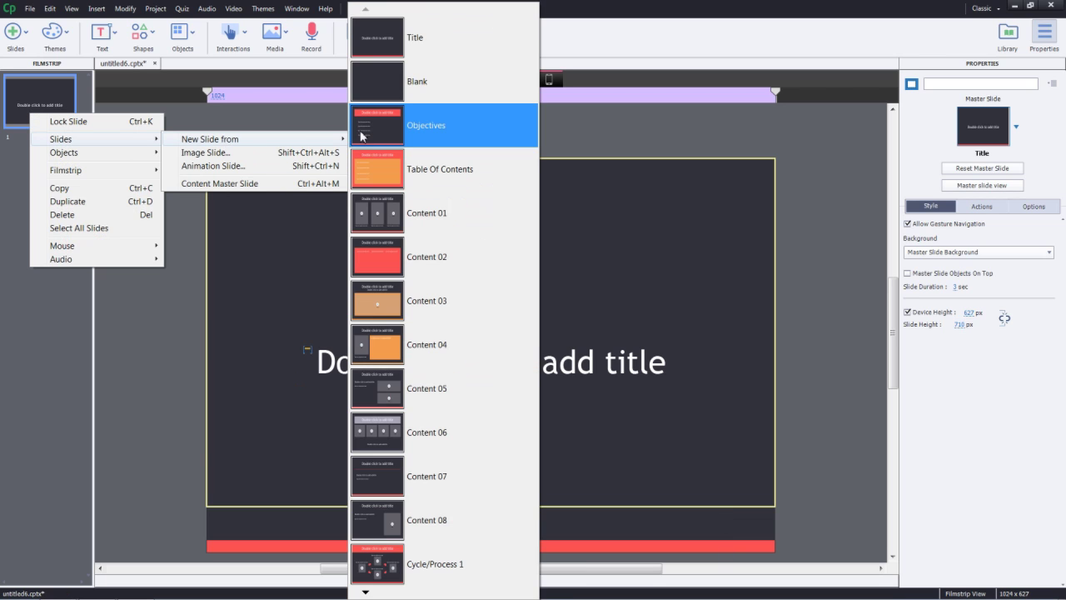
left_click(383, 125)
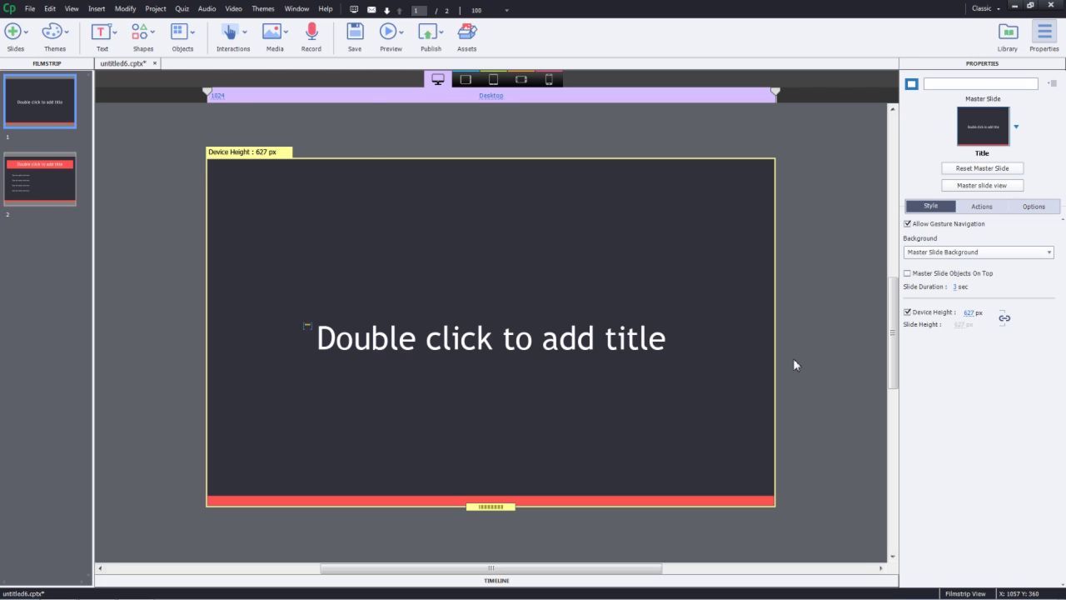
Insert the full-length doctor character from Media > Characters onto the first slide
left_click(273, 33)
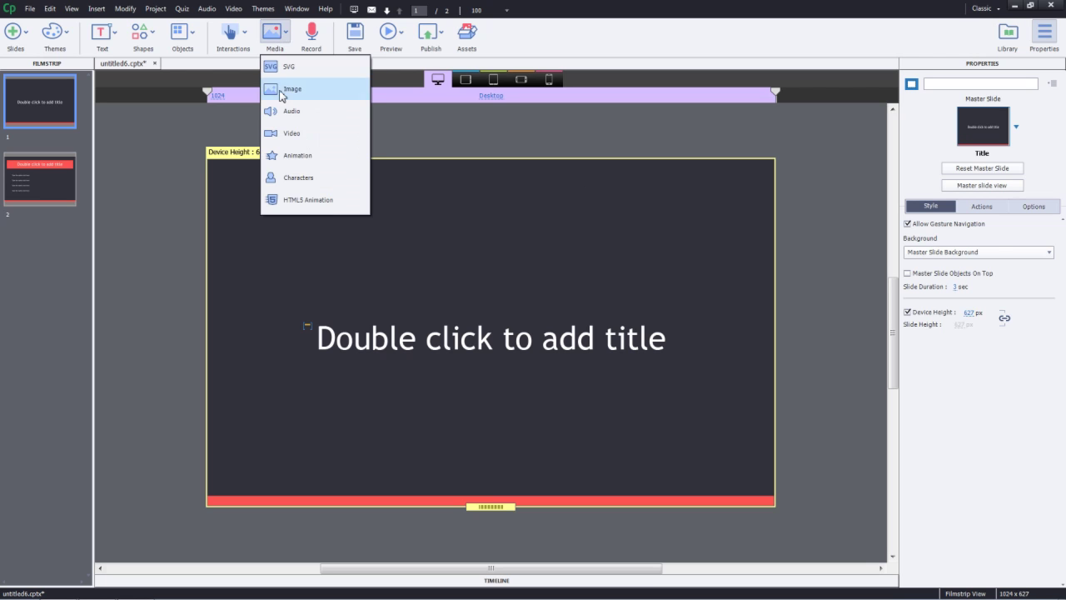
left_click(296, 178)
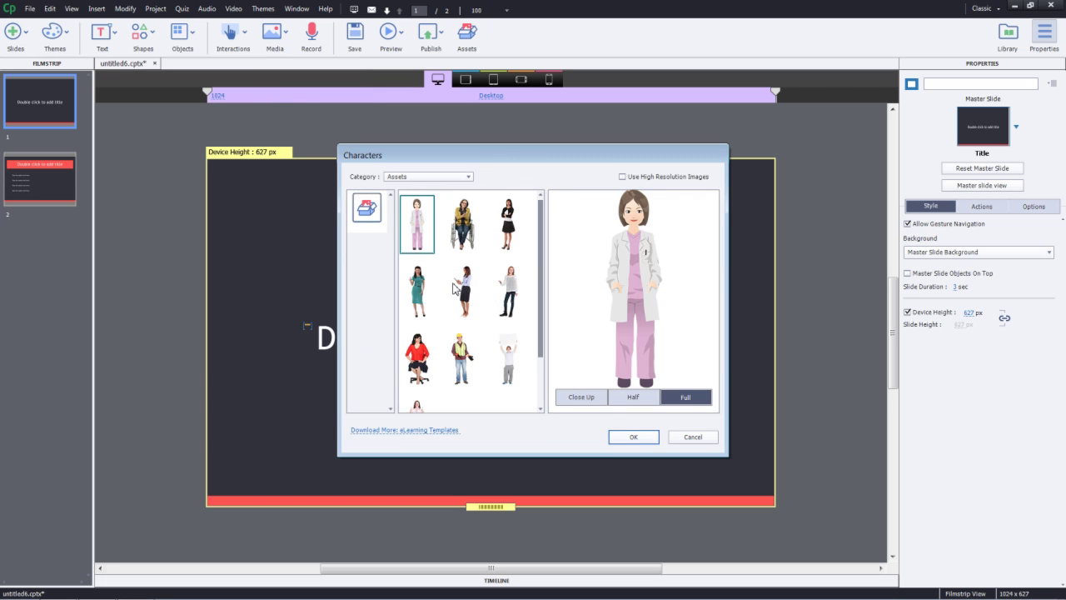
left_click(642, 445)
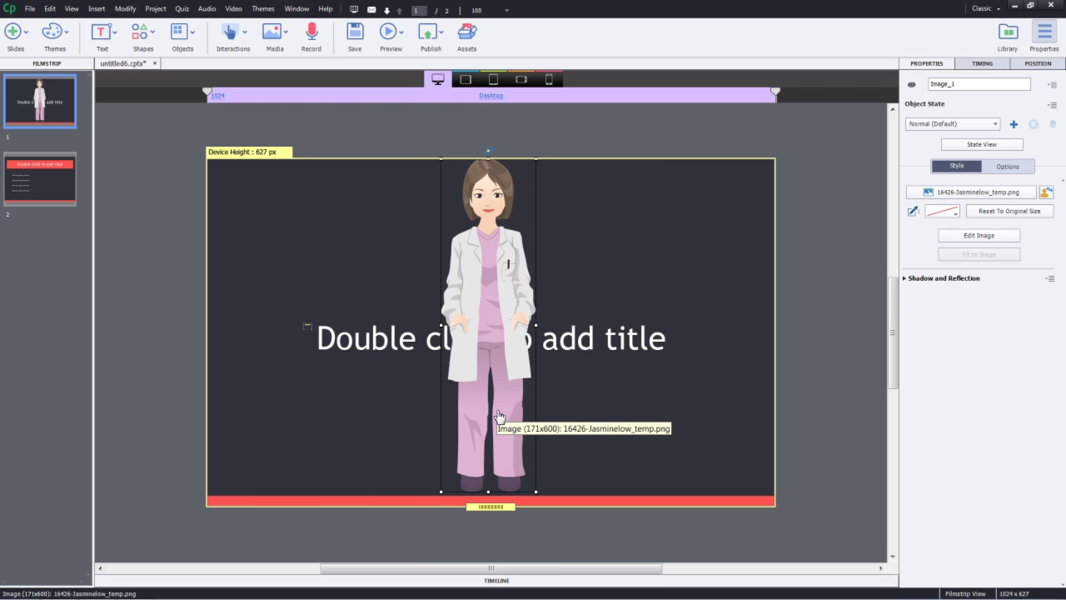
Check the doctor in Custom Tablet, Tablet Portrait, Custom Mobile and Mobile Portrait, then return to Desktop
left_click(466, 80)
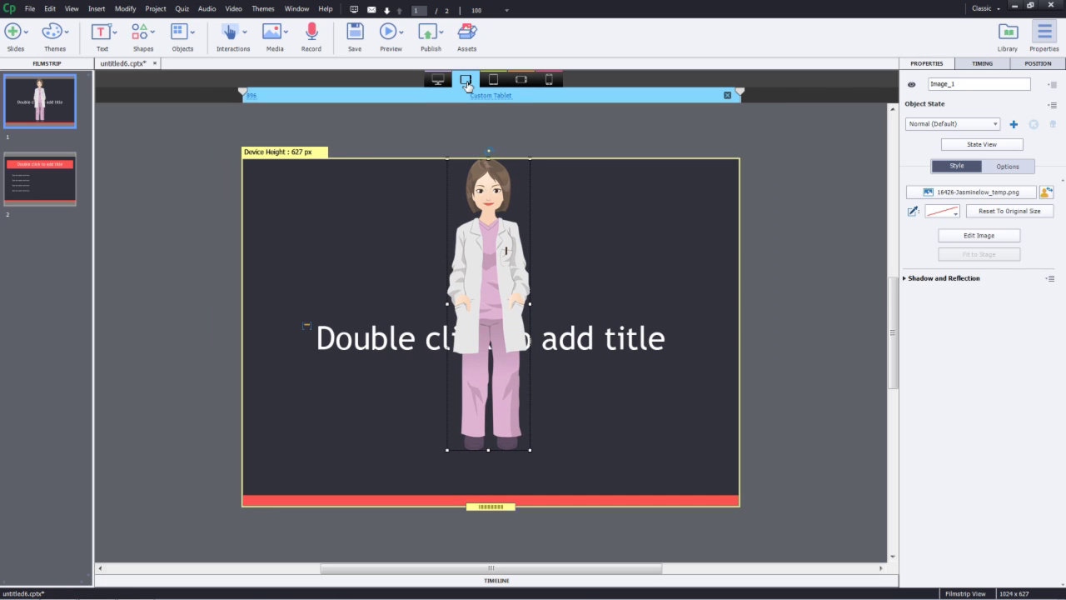
left_click(493, 80)
left_click(522, 80)
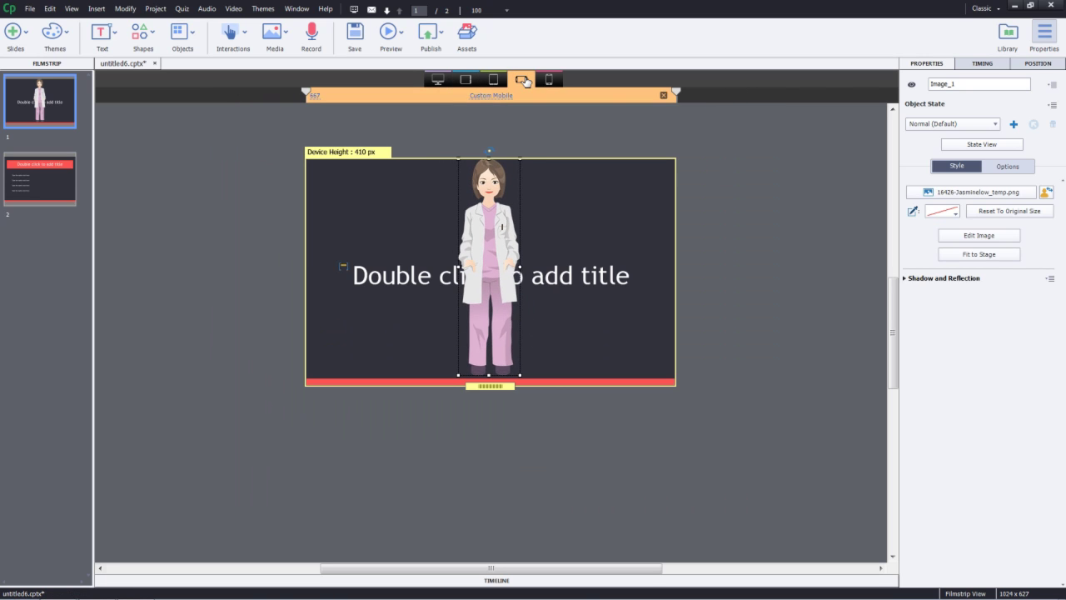
left_click(549, 80)
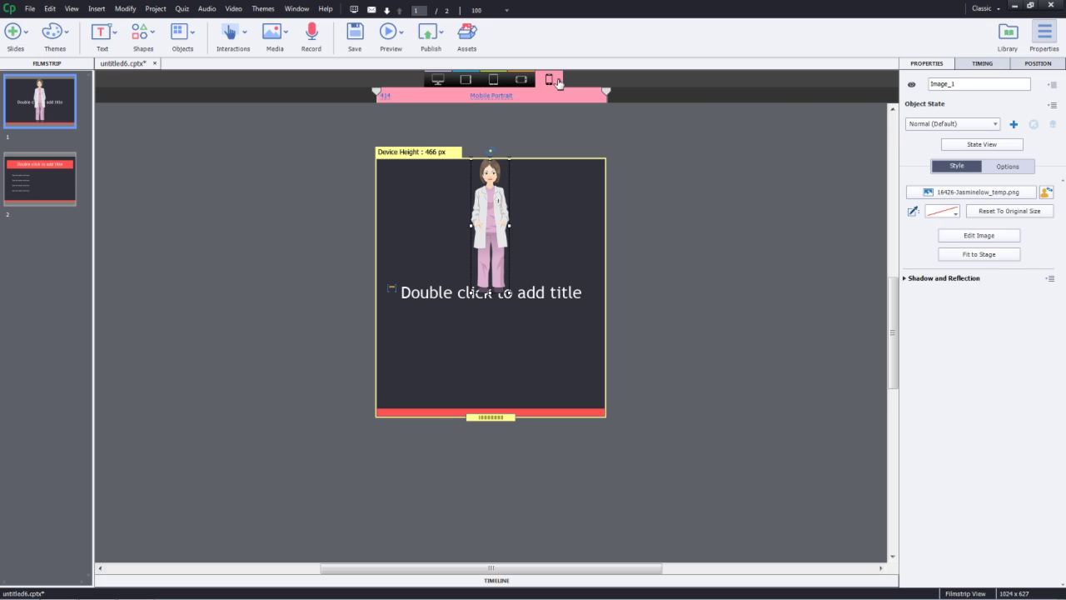
left_click(438, 79)
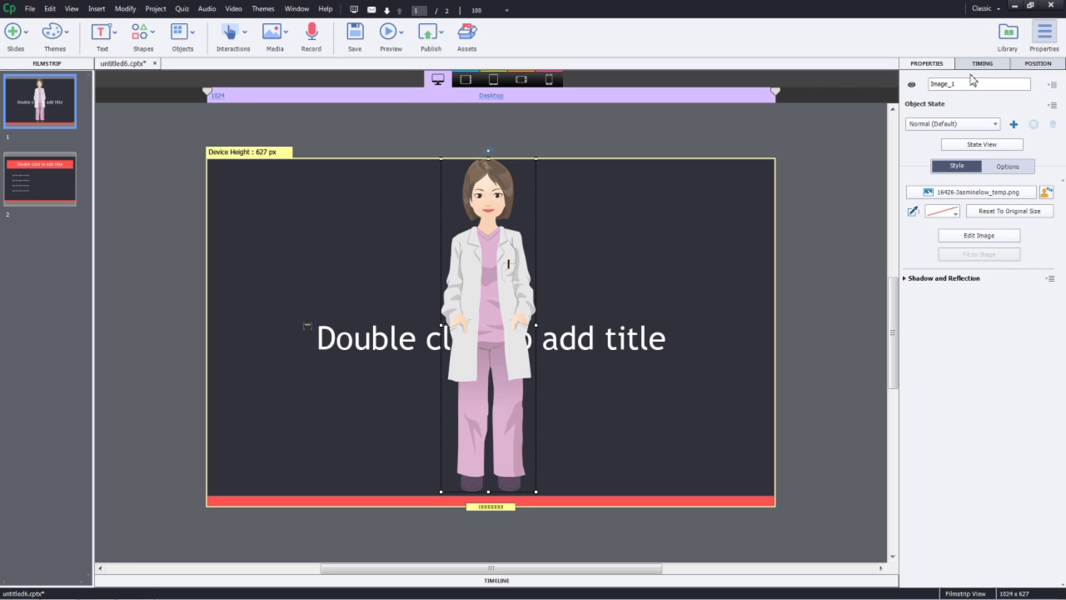
Center the doctor character horizontally and vertically on the slide using the Position settings
left_click(1048, 64)
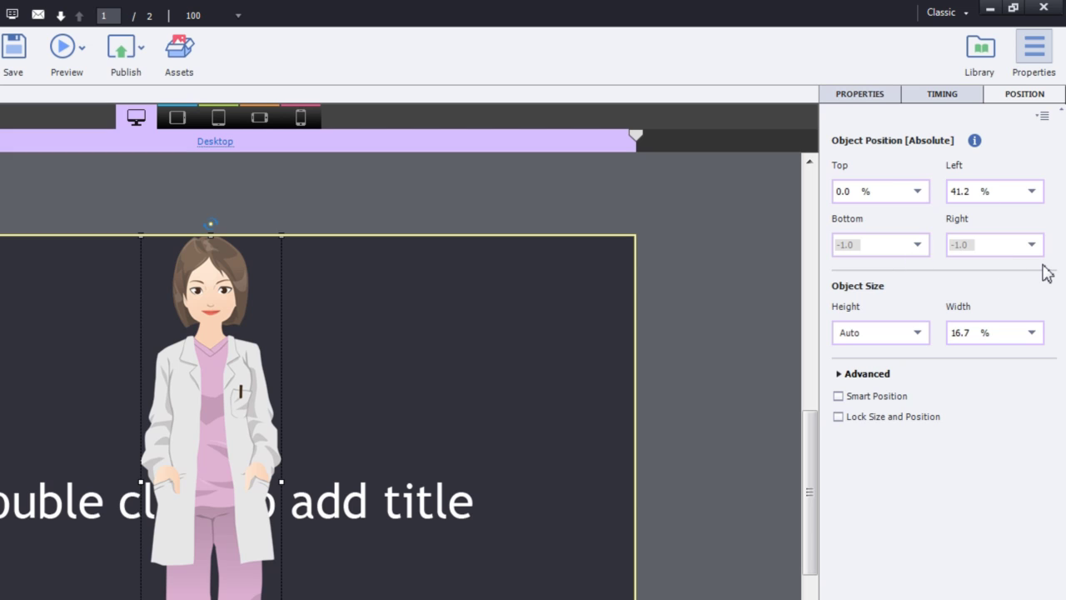
left_click(842, 373)
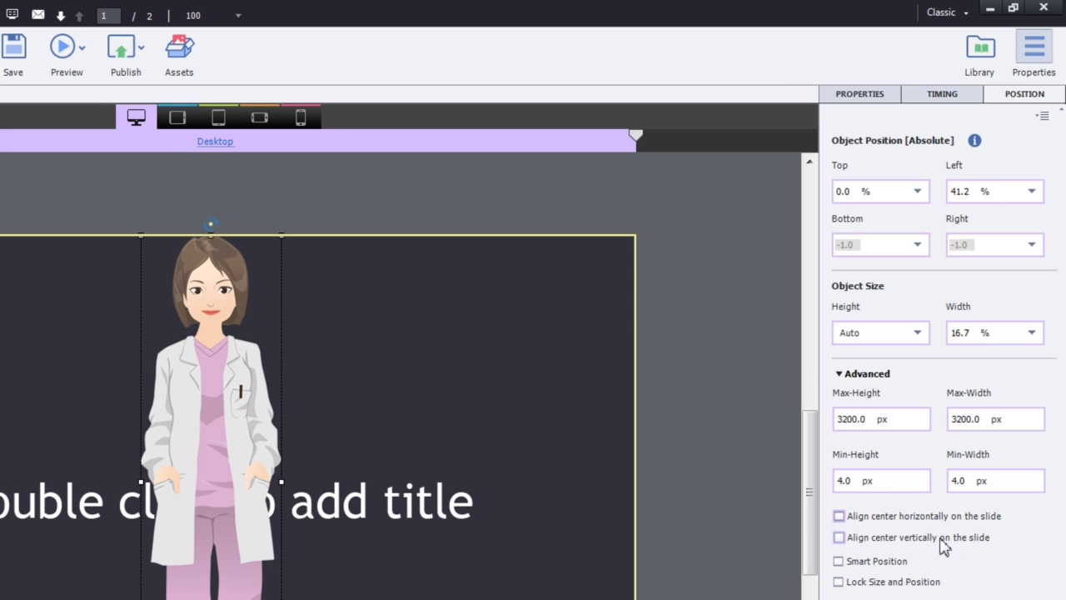
left_click(839, 516)
left_click(839, 537)
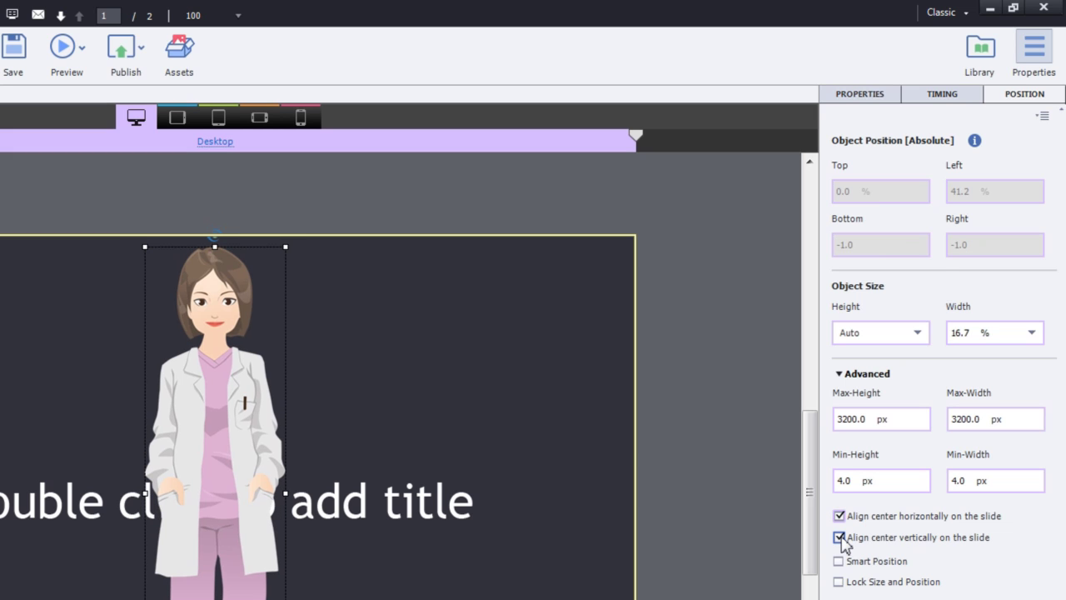
Check the centered character in the tablet and tablet portrait layouts, then return to Desktop
left_click(176, 117)
left_click(219, 118)
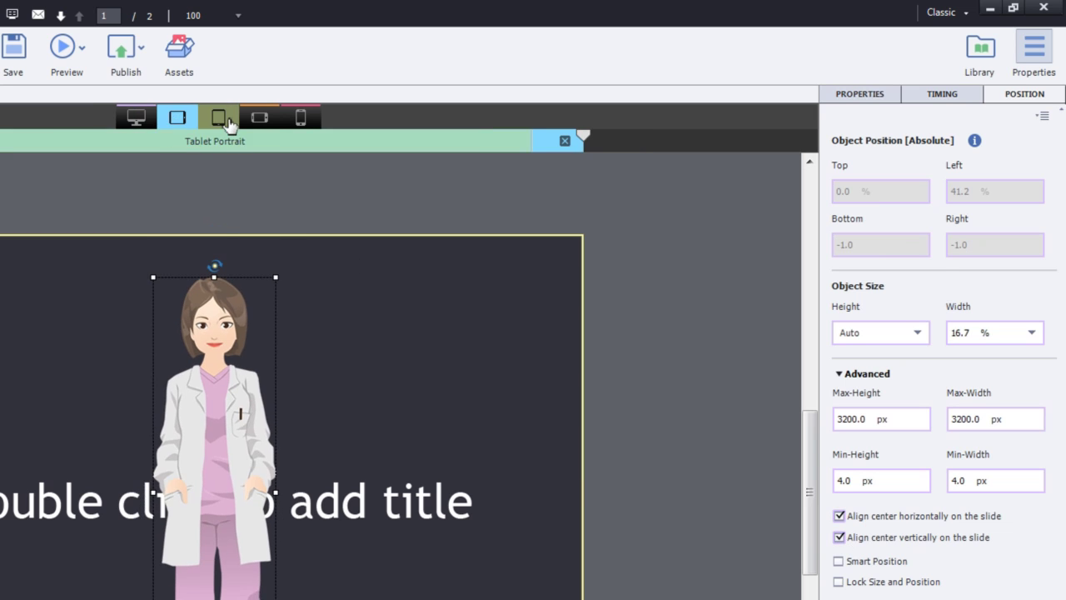
left_click(136, 118)
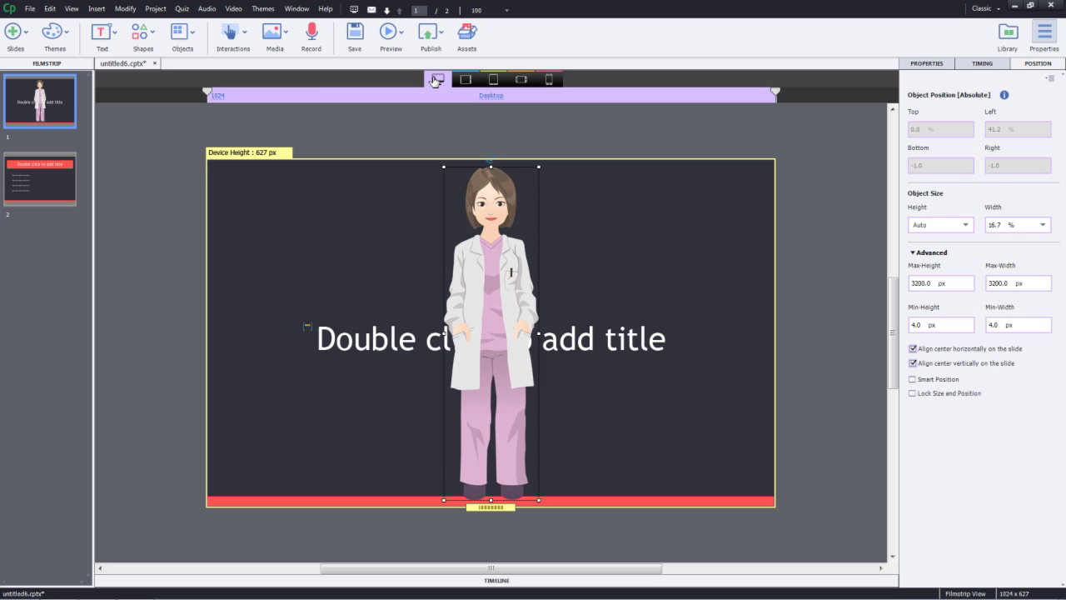
Draw the red 'Hi there!' callout right of the doctor's head, its tail pointing at her
left_click(142, 34)
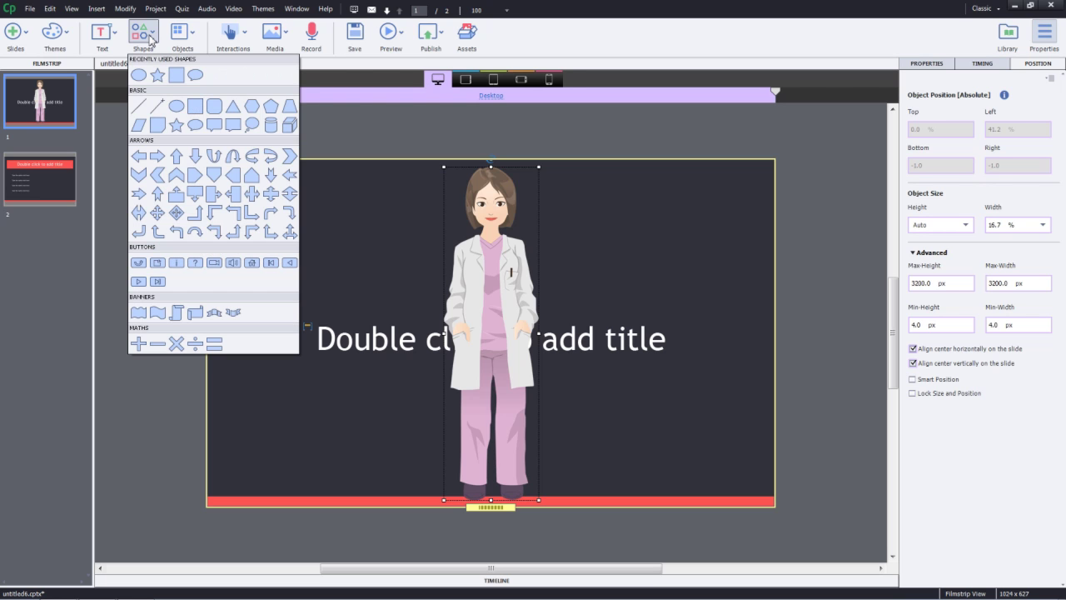
left_click(197, 74)
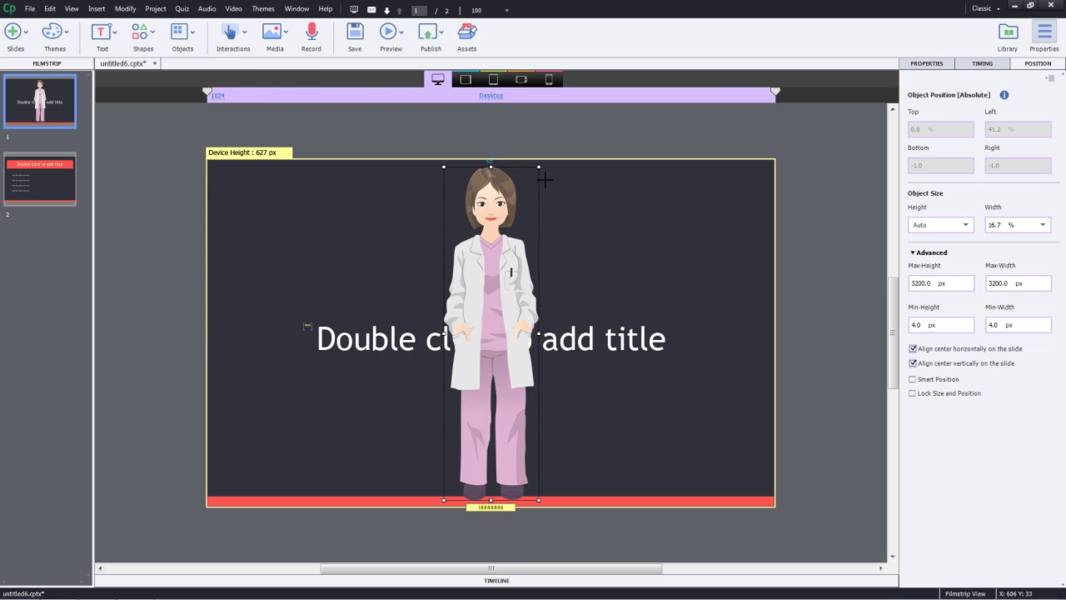
left_click_drag(544, 179, 671, 238)
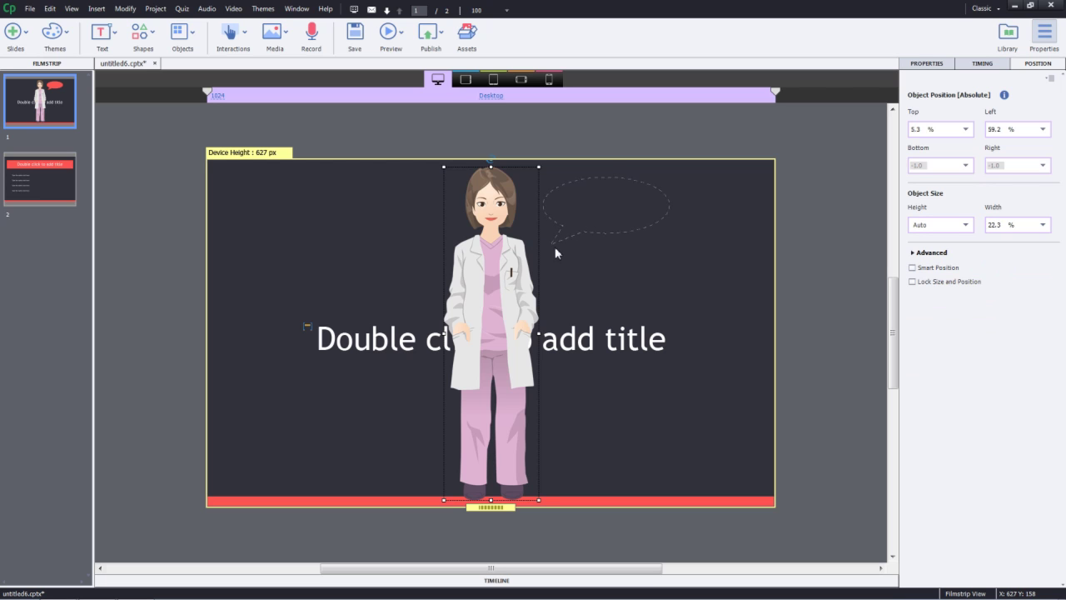
left_click_drag(555, 251, 528, 214)
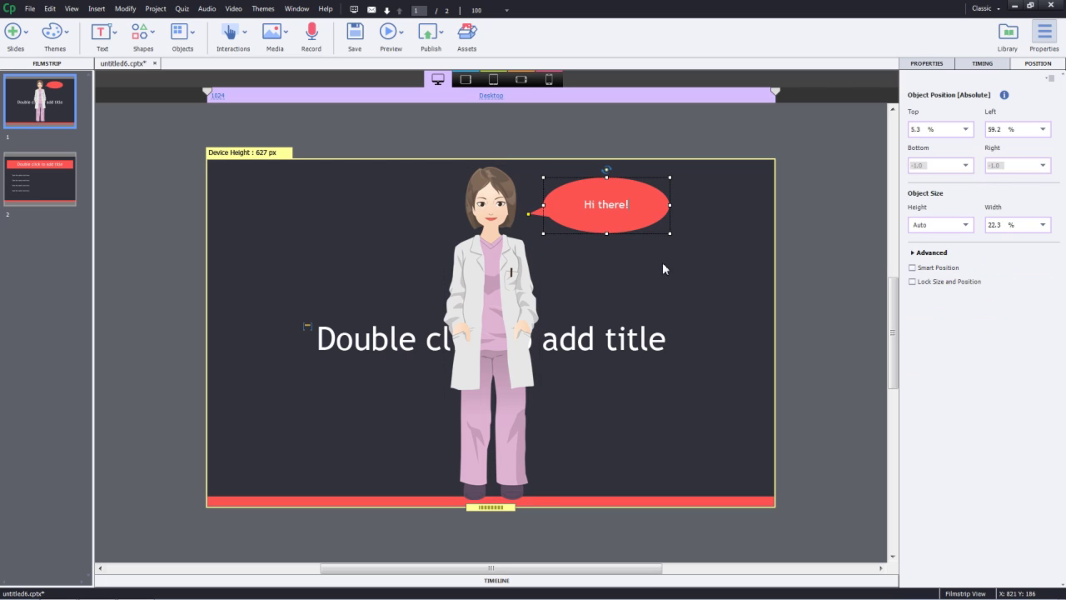
left_click(663, 268)
Review the speech bubble in the tablet and mobile layouts, then return to Desktop
left_click(465, 80)
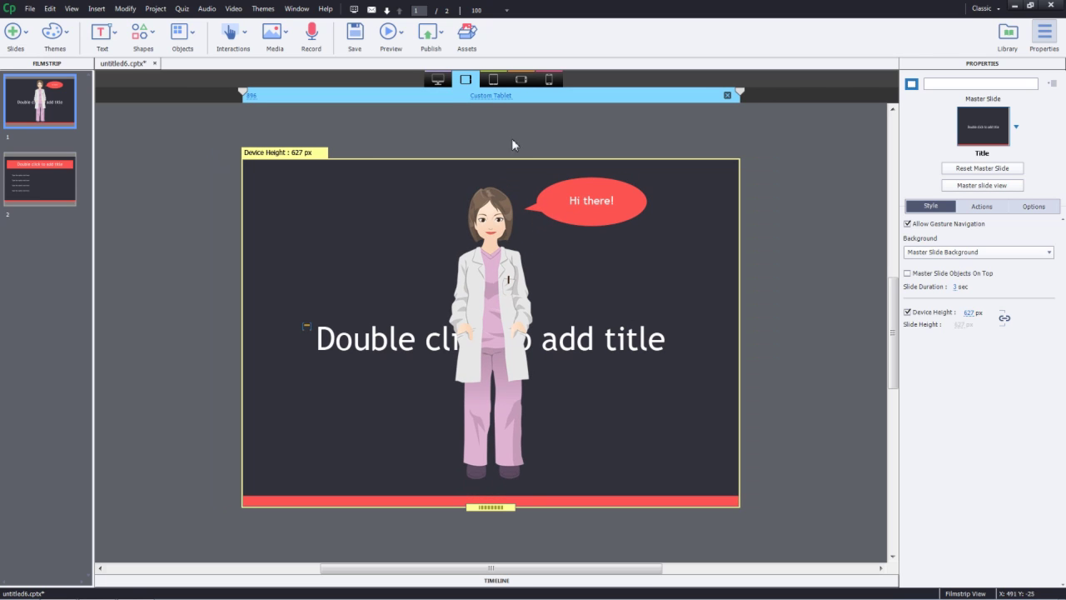
left_click(493, 80)
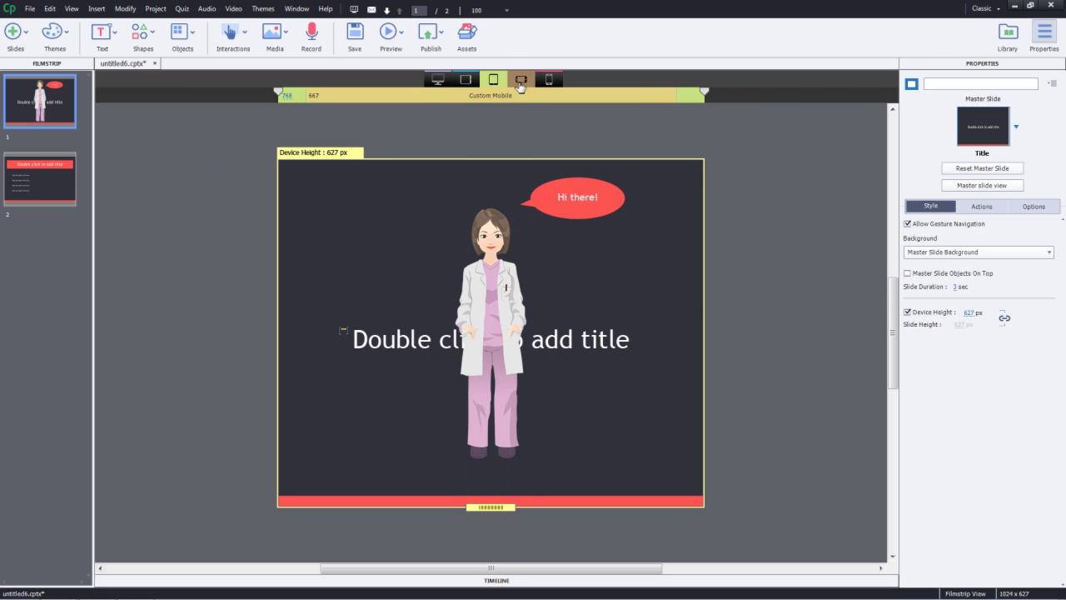
left_click(520, 81)
left_click(548, 79)
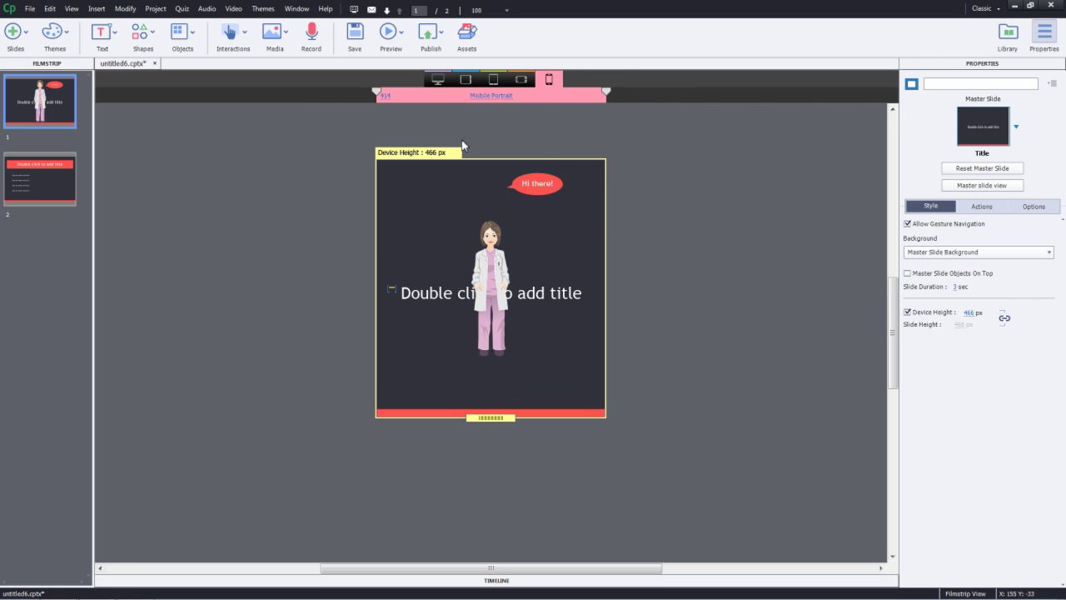
left_click(438, 79)
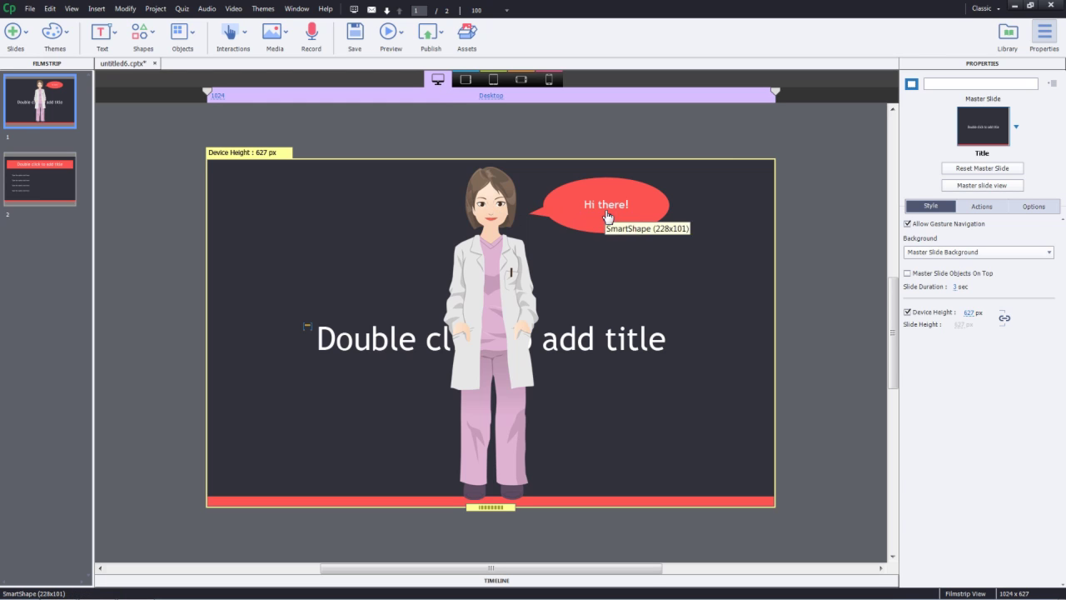
Turn on Smart Position for the bubble and anchor it to the doctor character
left_click(606, 216)
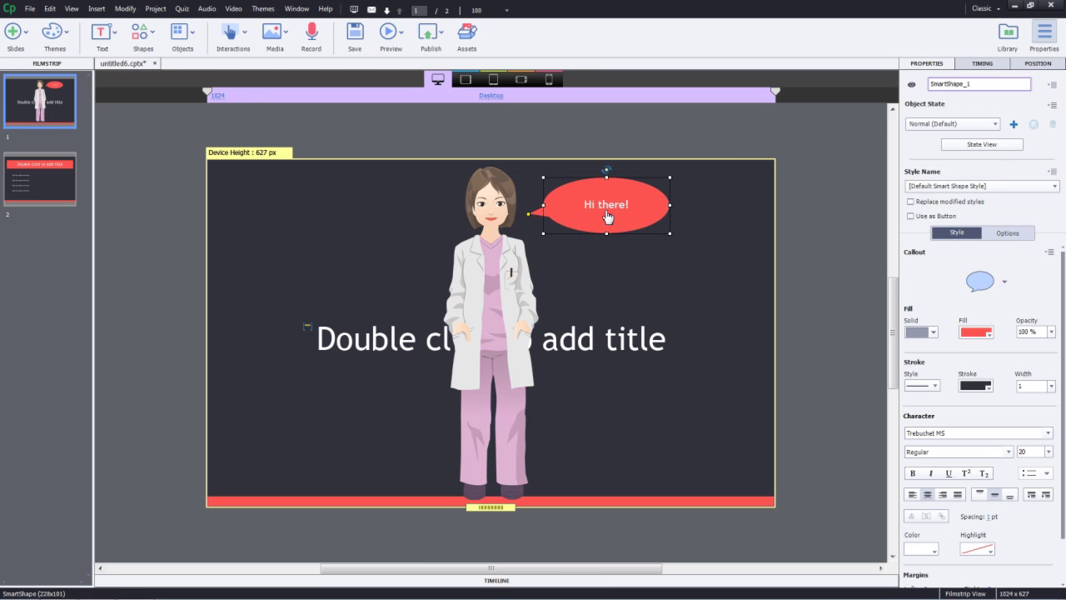
left_click(1038, 64)
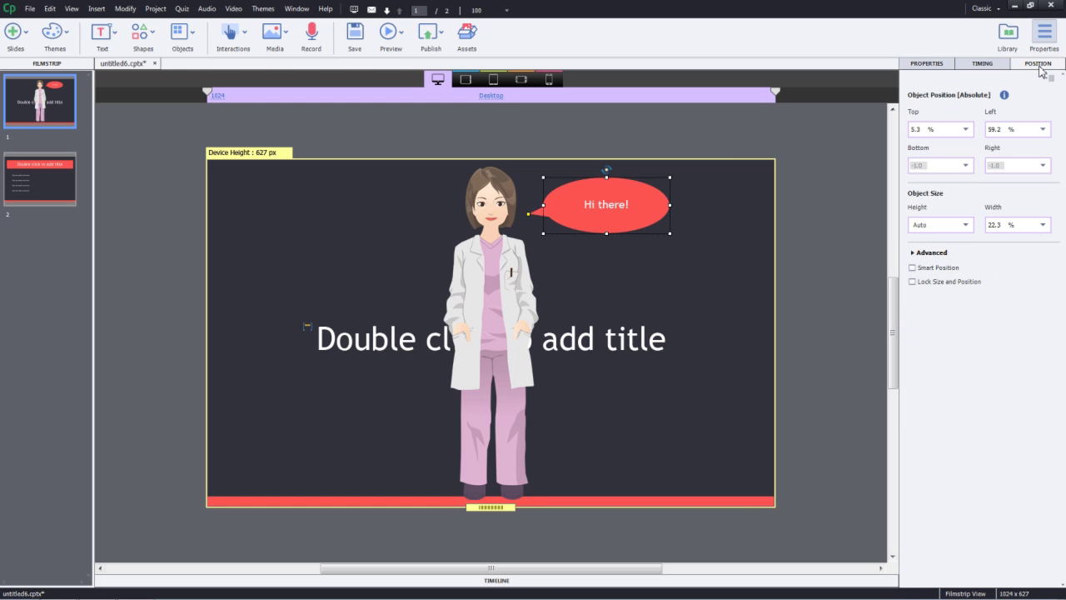
left_click(912, 268)
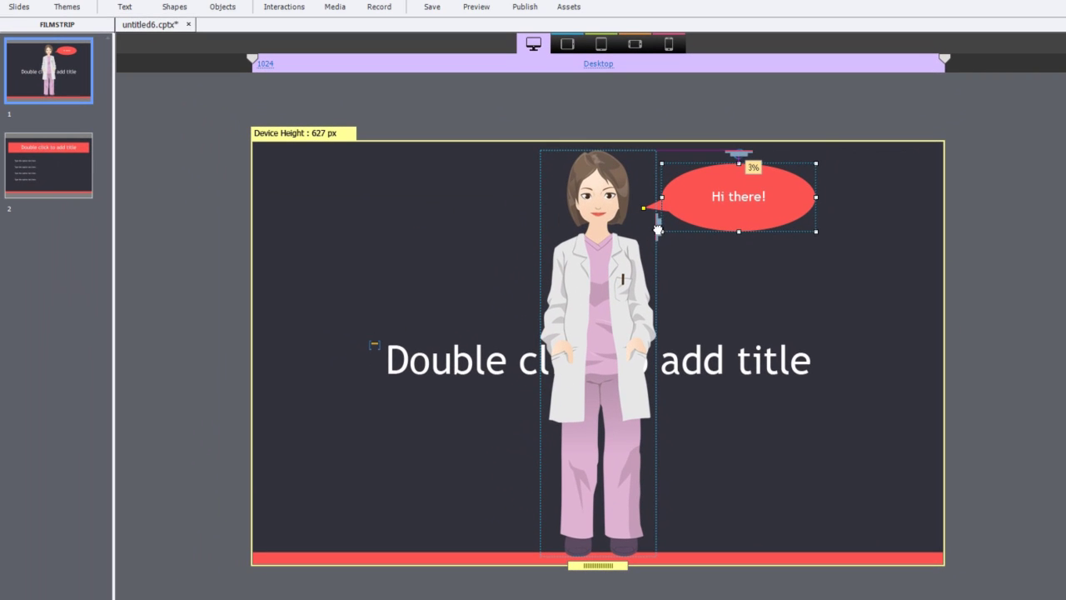
left_click_drag(657, 226, 663, 231)
Verify the linked bubble in tablet portrait, landscape and portrait mobile layouts, back on Desktop
left_click(579, 48)
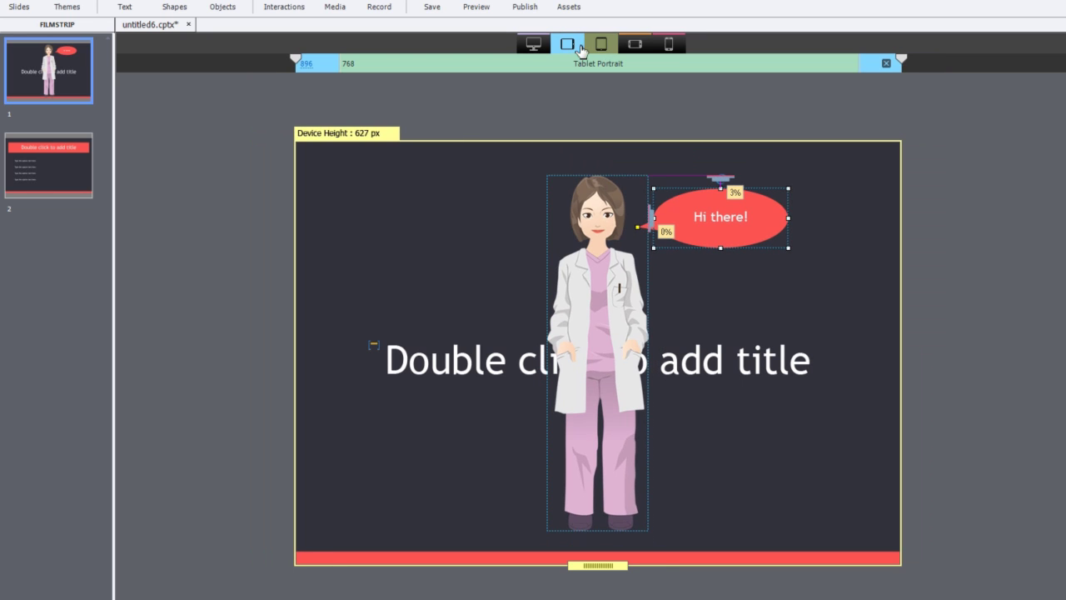
left_click(635, 47)
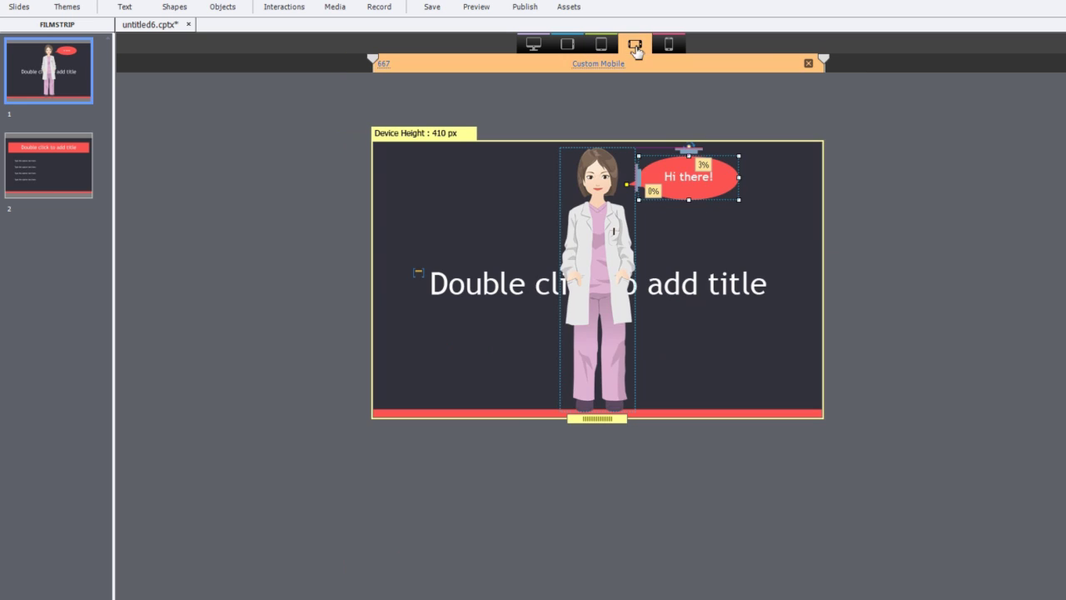
left_click(671, 47)
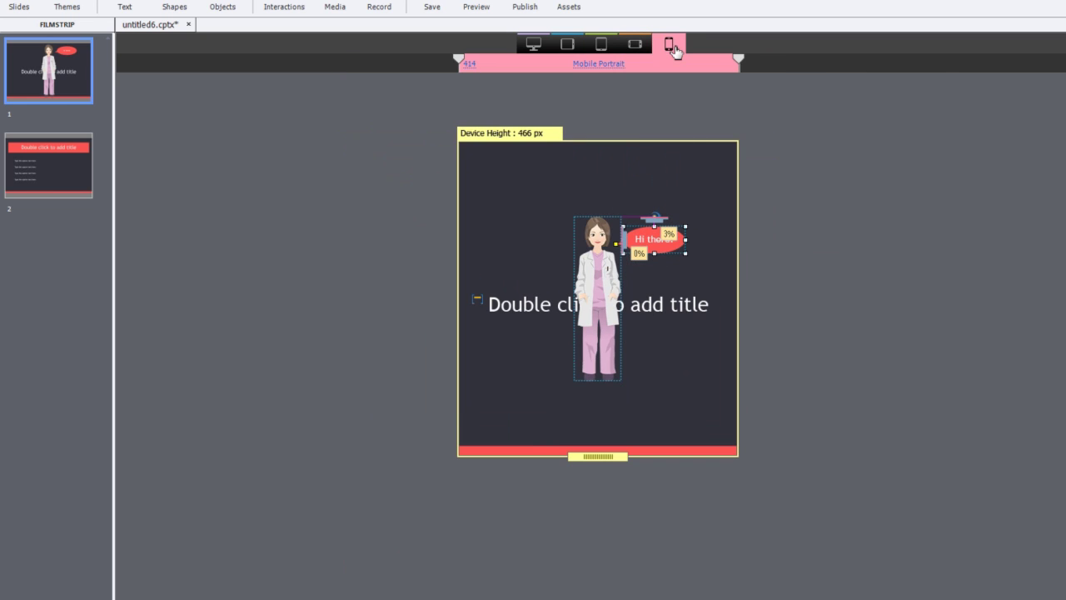
left_click(673, 47)
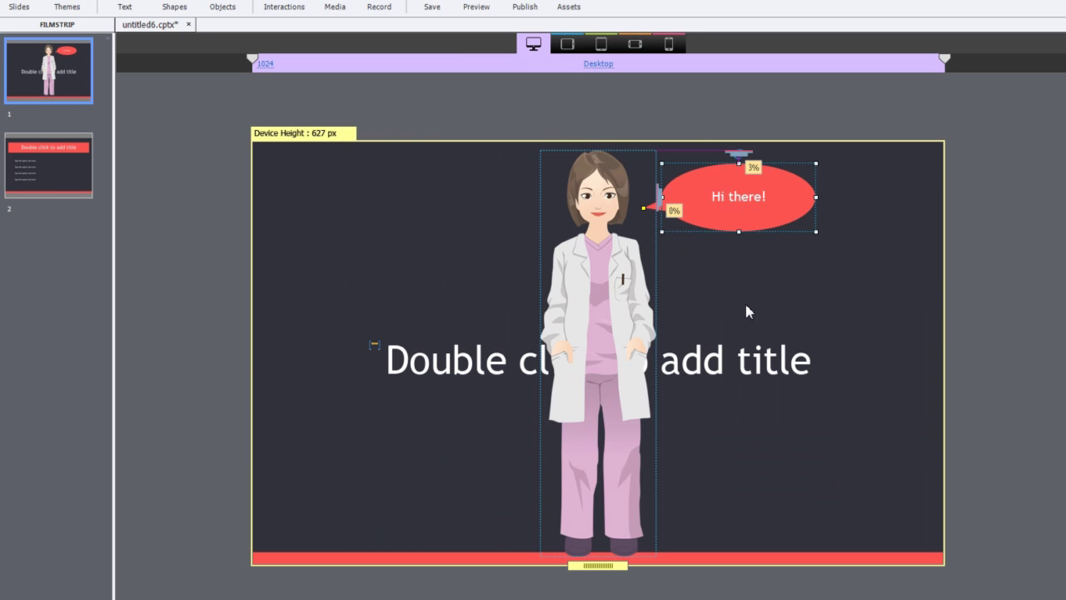
left_click(481, 5)
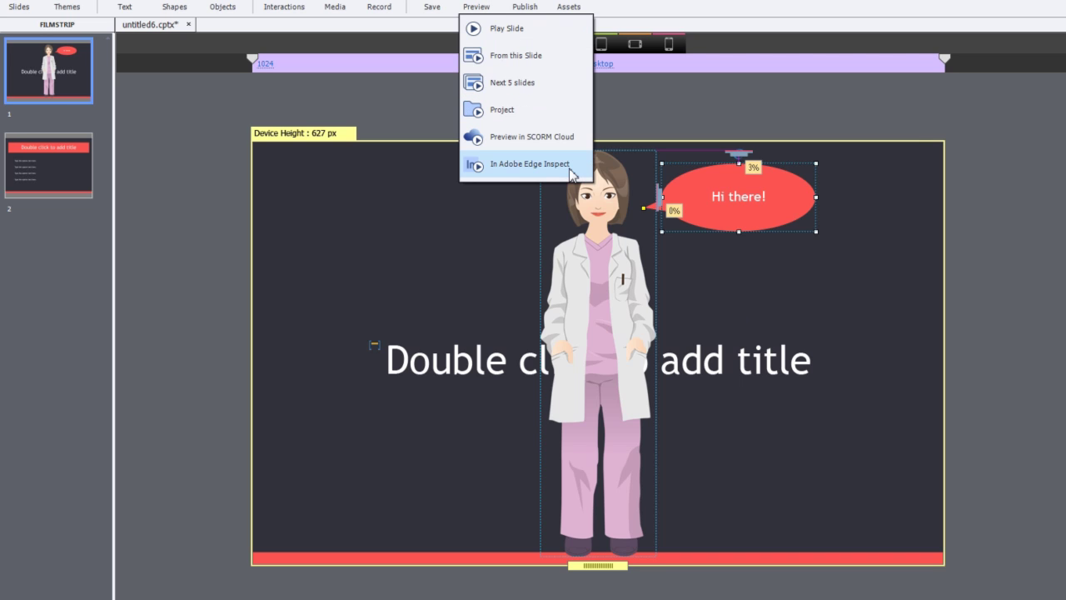
Preview the project in the browser at 896, 768, 667 and 414 widths, then narrow gradually from 1024
left_click(522, 116)
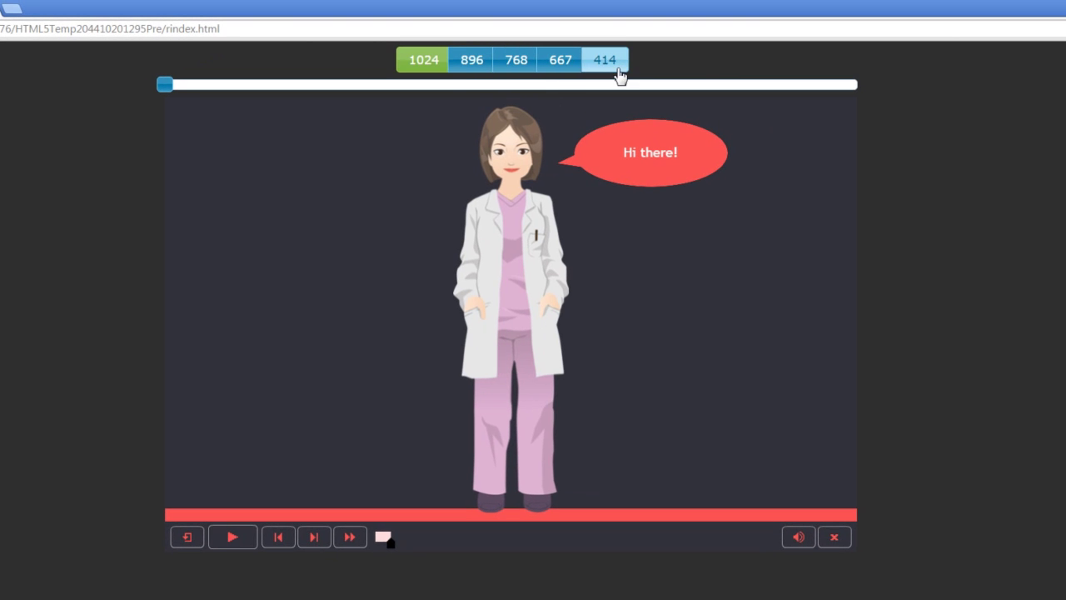
left_click(481, 65)
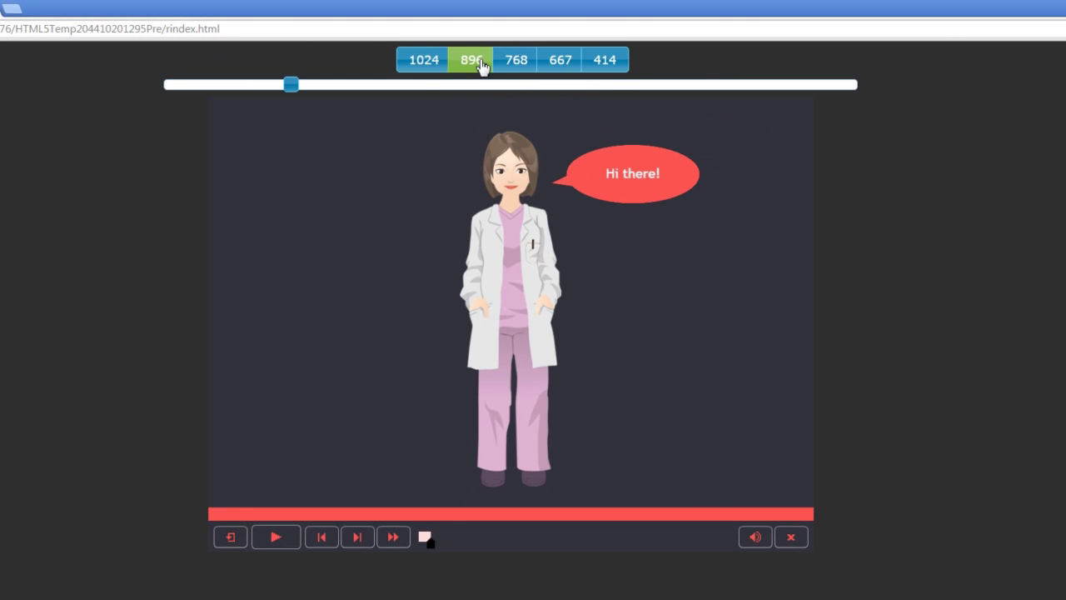
left_click(510, 65)
left_click(557, 67)
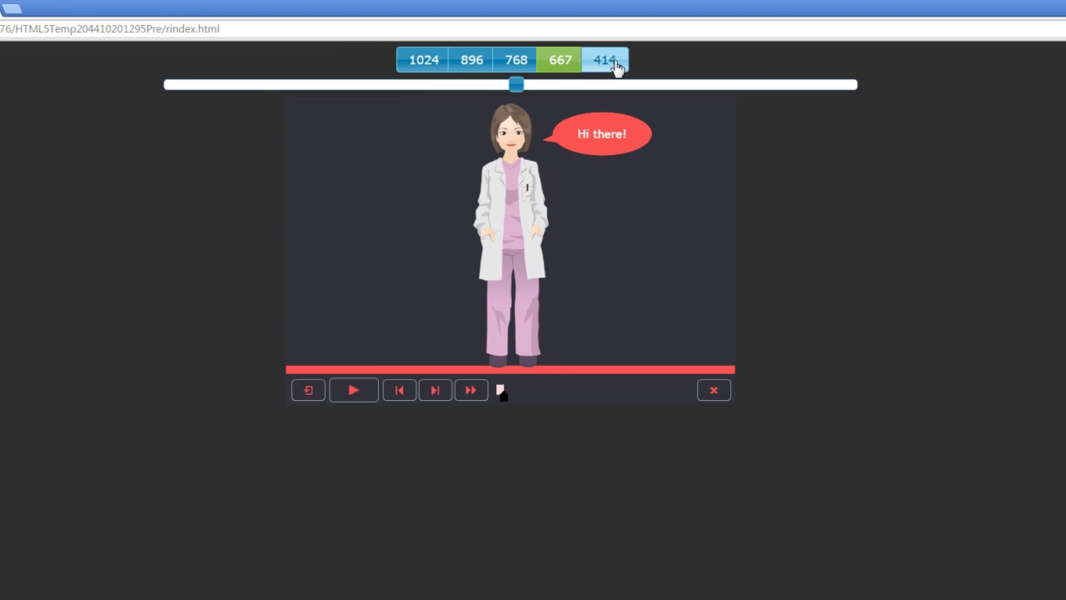
left_click(615, 66)
left_click(550, 66)
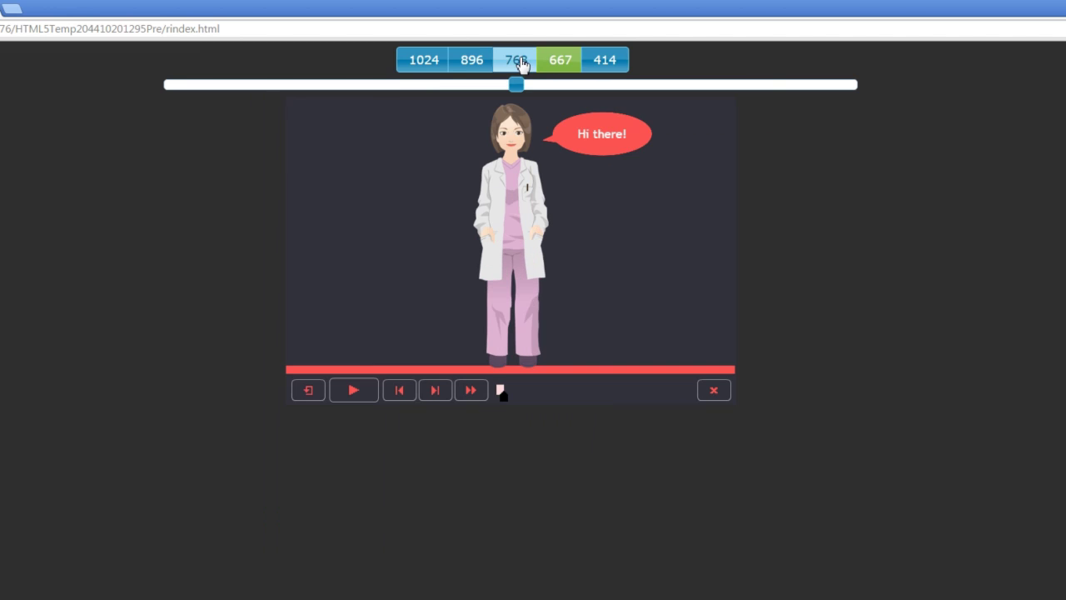
left_click(504, 64)
left_click(435, 63)
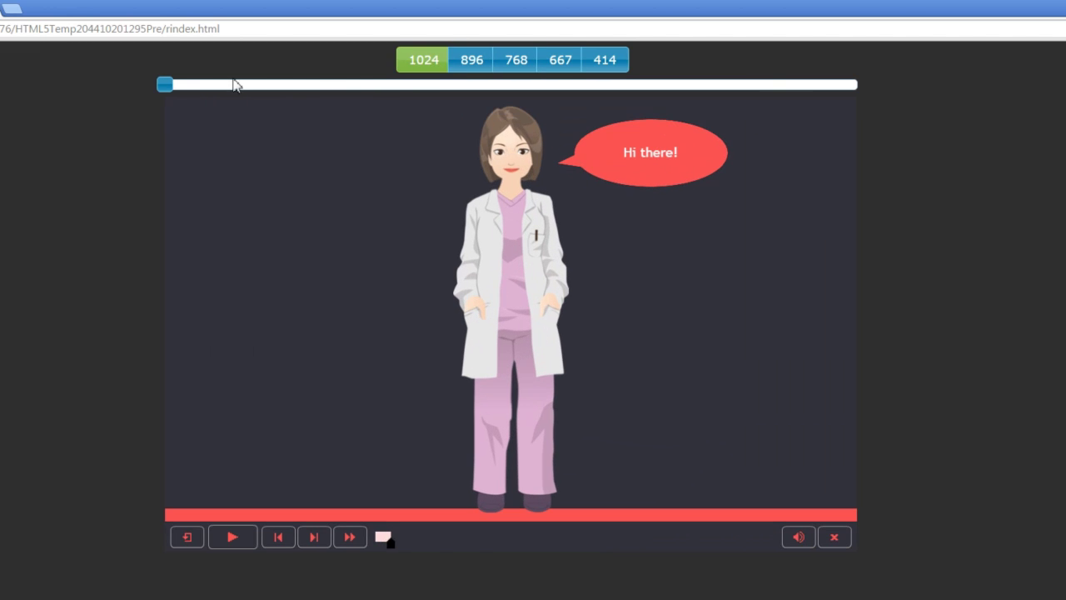
left_click_drag(170, 91, 650, 116)
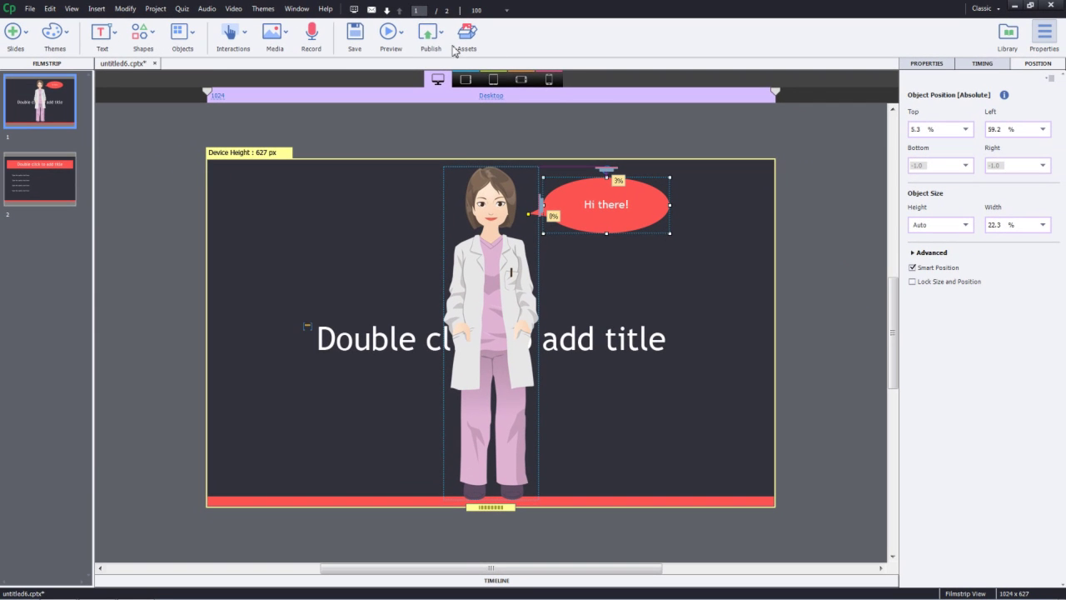
Open Publish for Devices (HTML5, untitled6) and review the mobile gesture settings without changing them
left_click(441, 43)
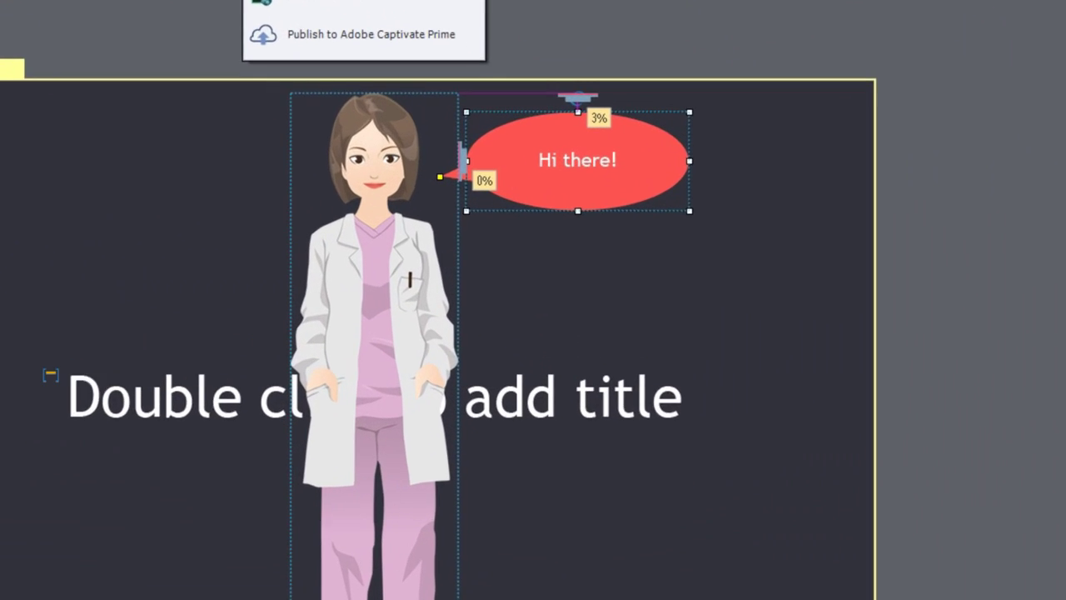
left_click(465, 67)
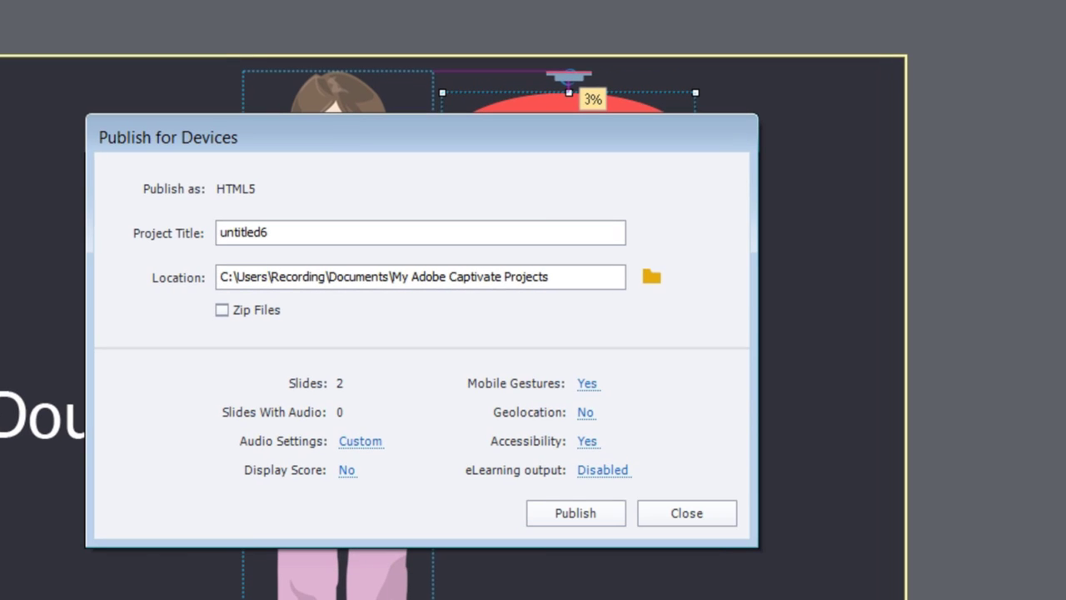
left_click(591, 388)
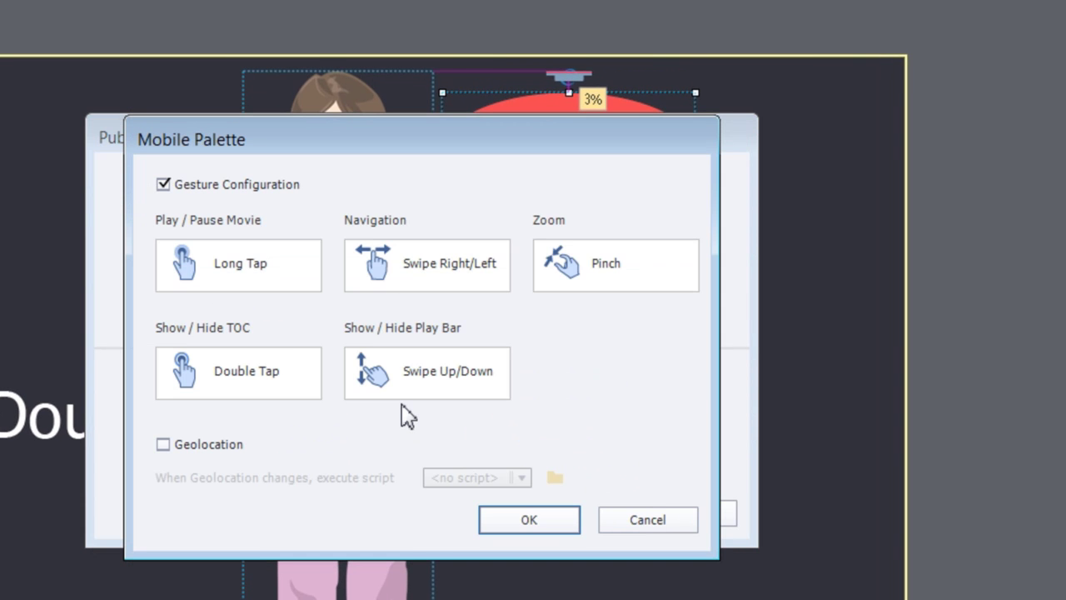
left_click(650, 519)
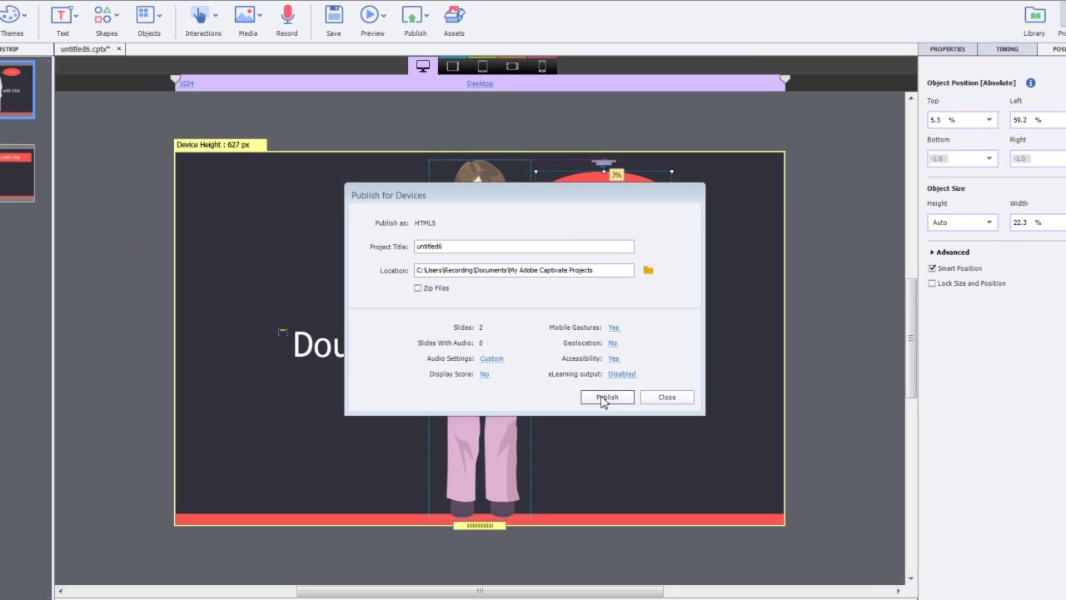